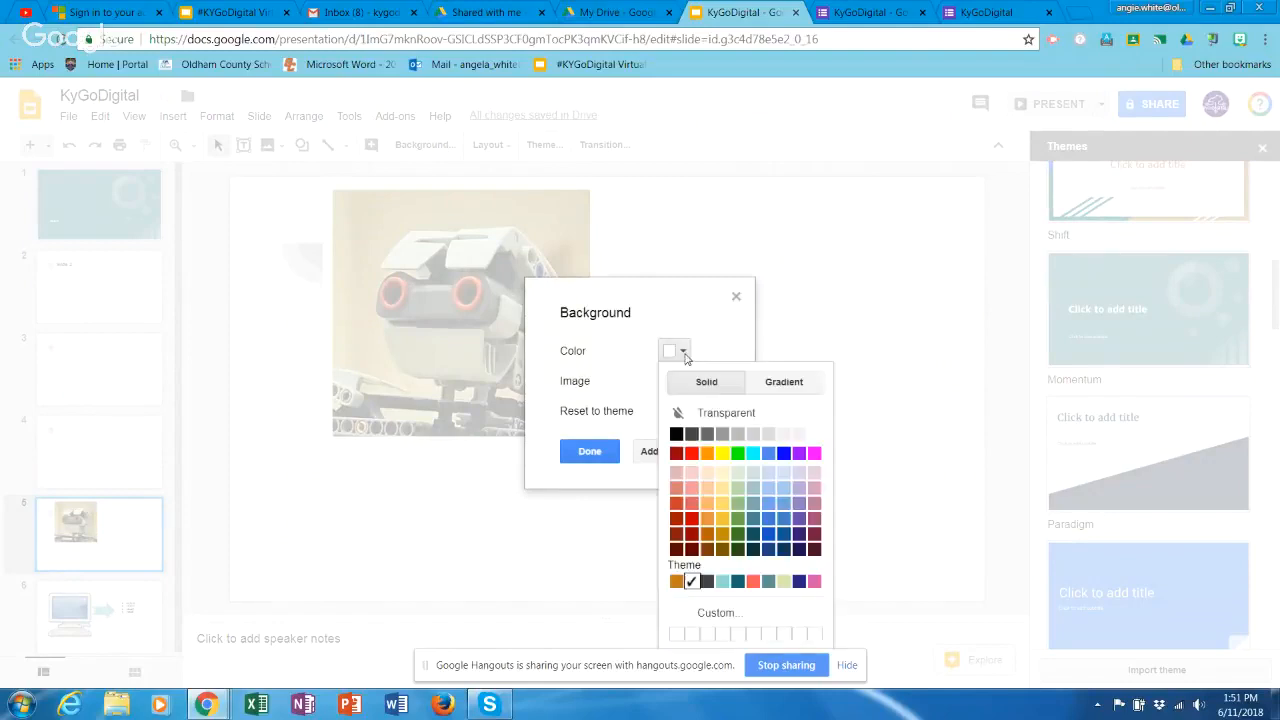
- Set the slide background to a solid light blue and add it to the theme
{"action": "left_click", "coordinate": [771, 508]}
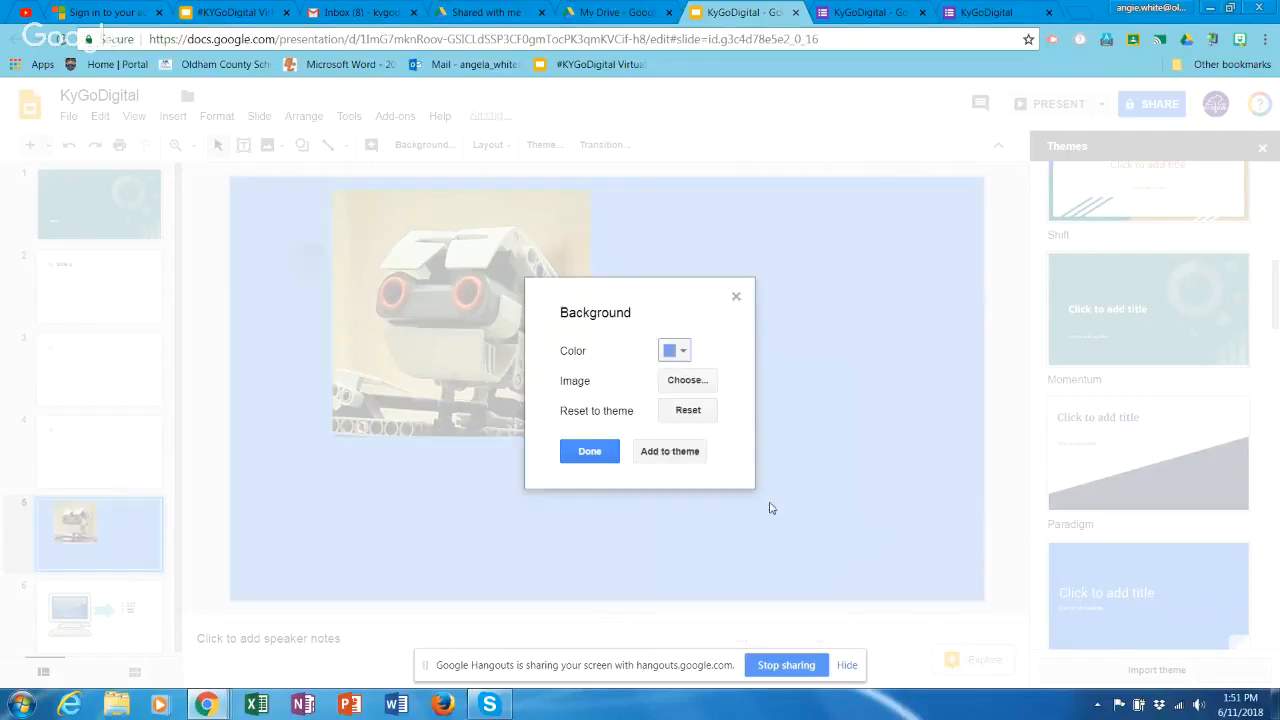
{"action": "left_click", "coordinate": [671, 458]}
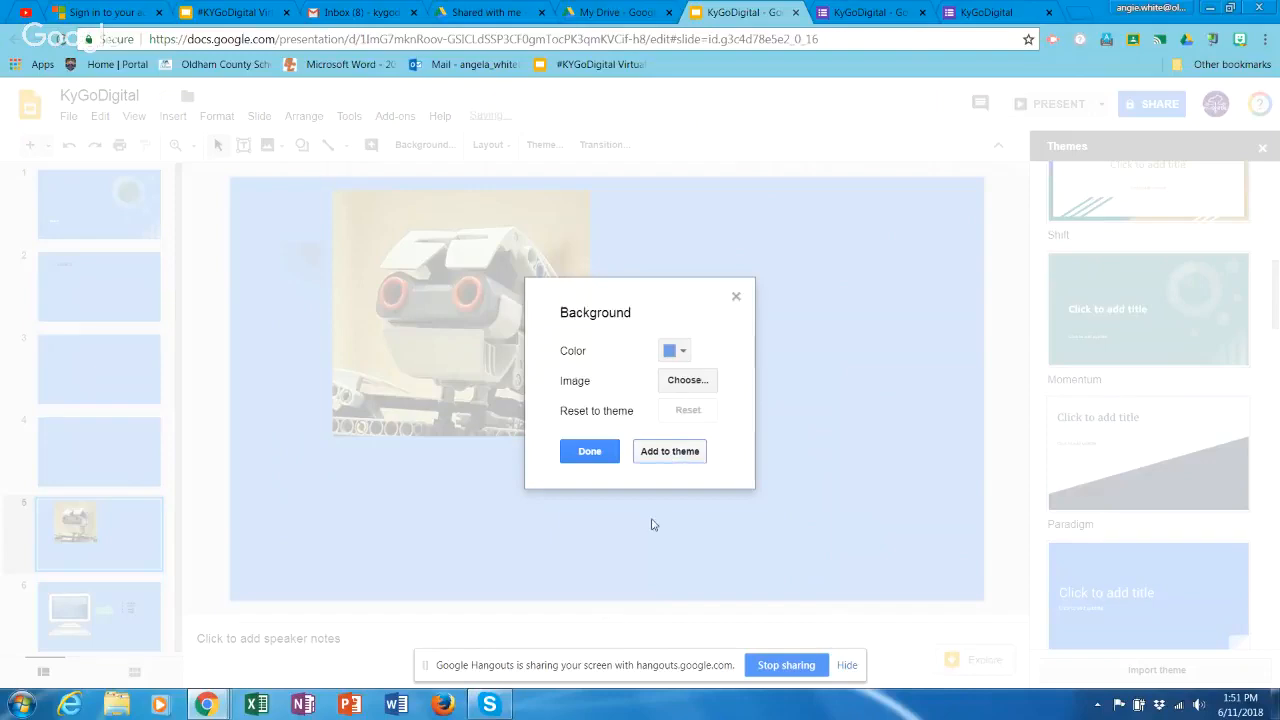
{"action": "left_click", "coordinate": [588, 453]}
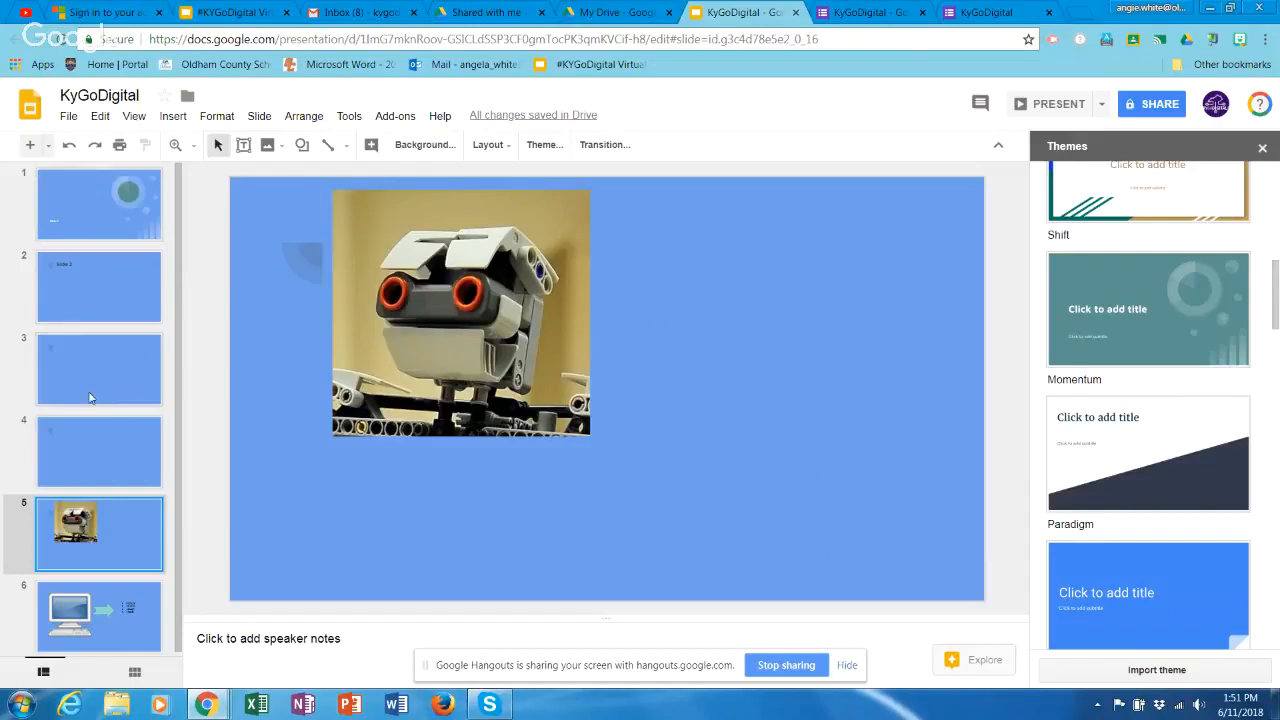
- Check how the new background looks on slides 1, 2 and 4
{"action": "left_click", "coordinate": [134, 195]}
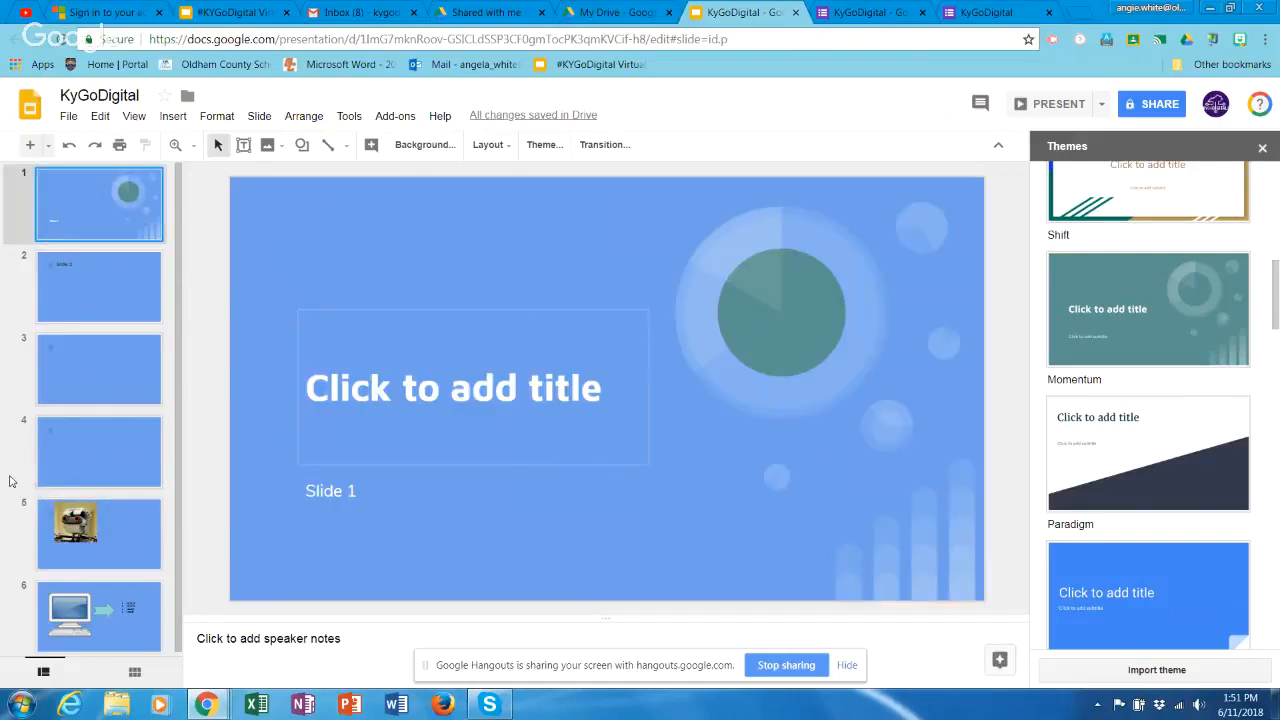
{"action": "left_click", "coordinate": [110, 300]}
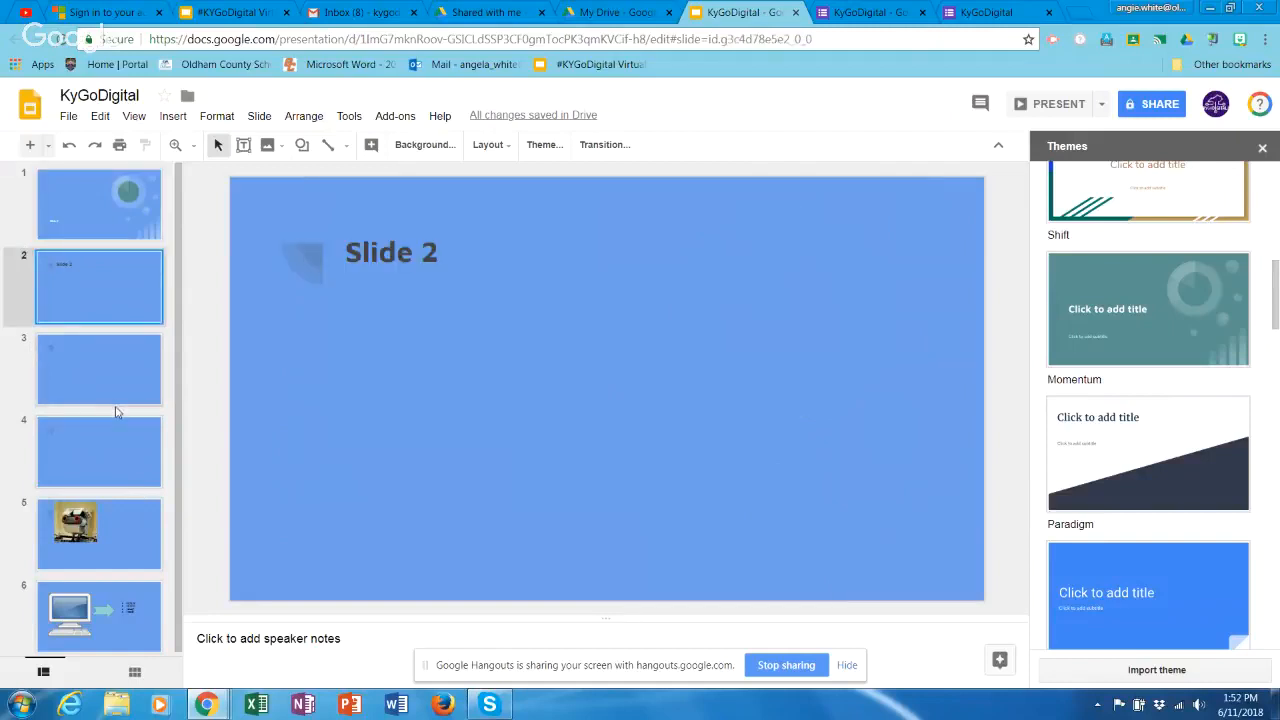
{"action": "left_click", "coordinate": [122, 460]}
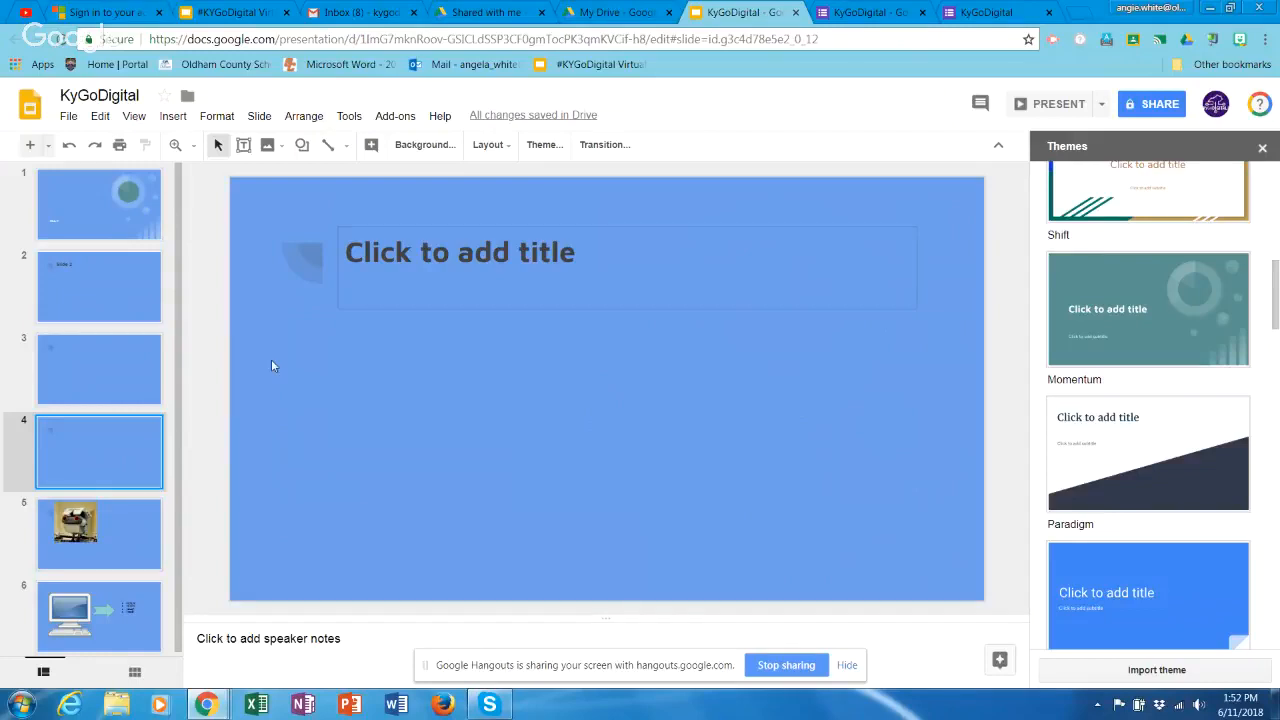
- Delete the two empty slides between slide 2 and the robot picture slide
{"action": "right_click", "coordinate": [95, 370]}
{"action": "left_click", "coordinate": [152, 448]}
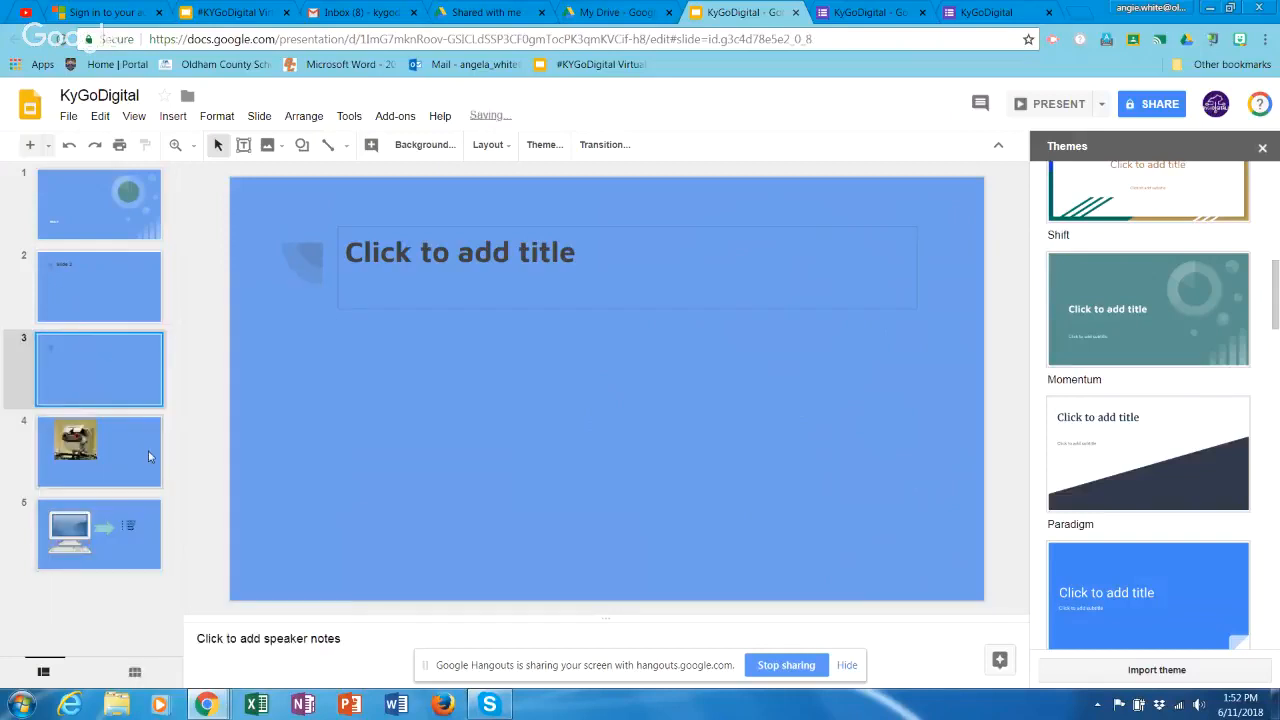
{"action": "right_click", "coordinate": [111, 356]}
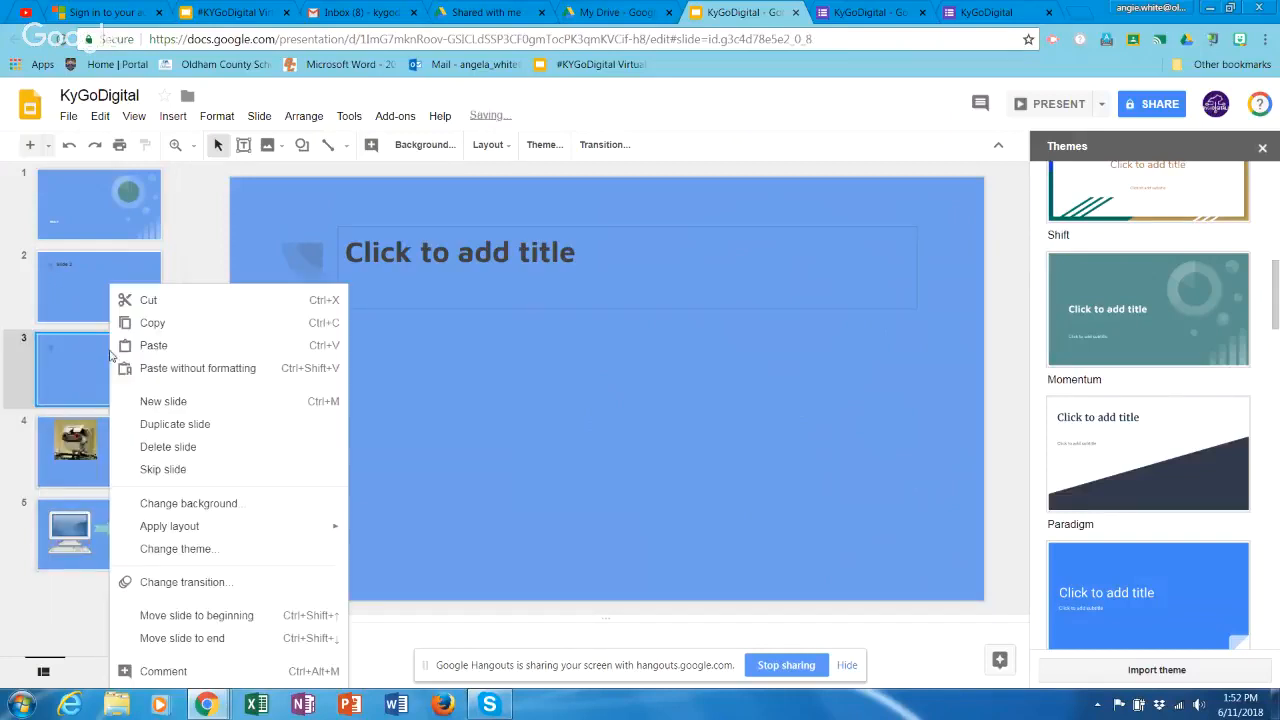
{"action": "left_click", "coordinate": [158, 449]}
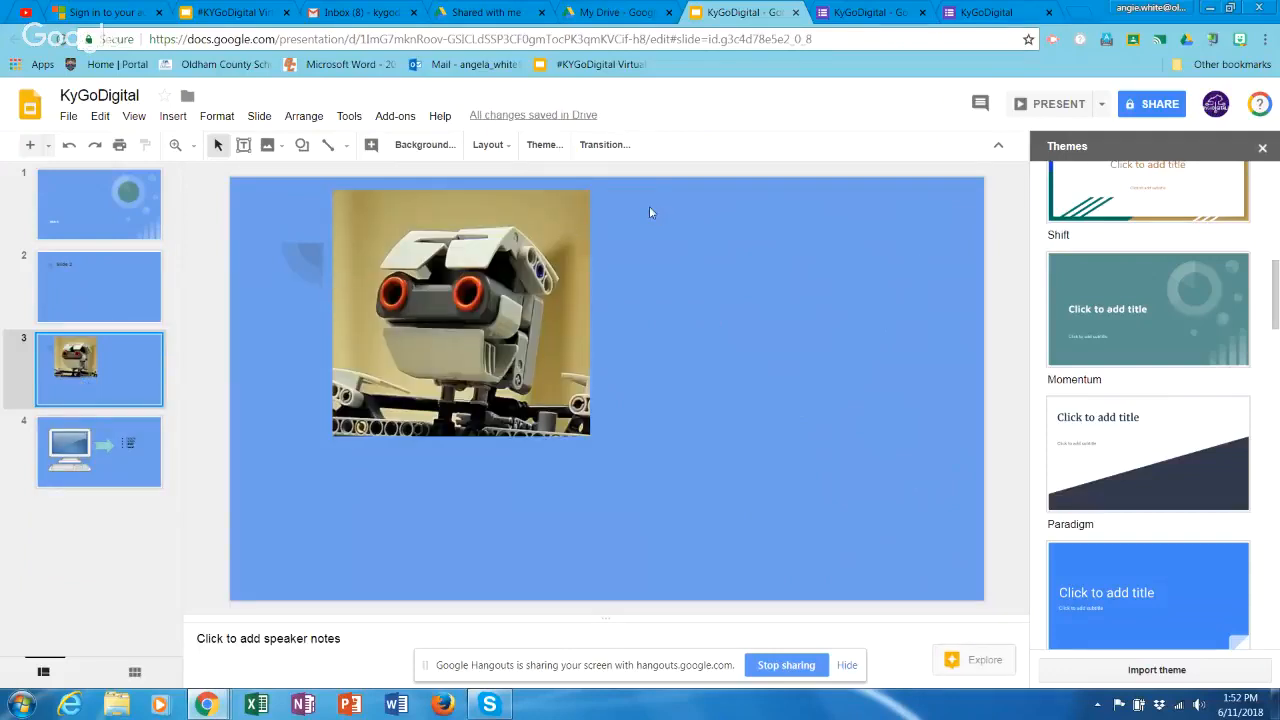
- Apply the Cube transition at Fast speed to the robot picture slide
{"action": "left_click", "coordinate": [609, 146]}
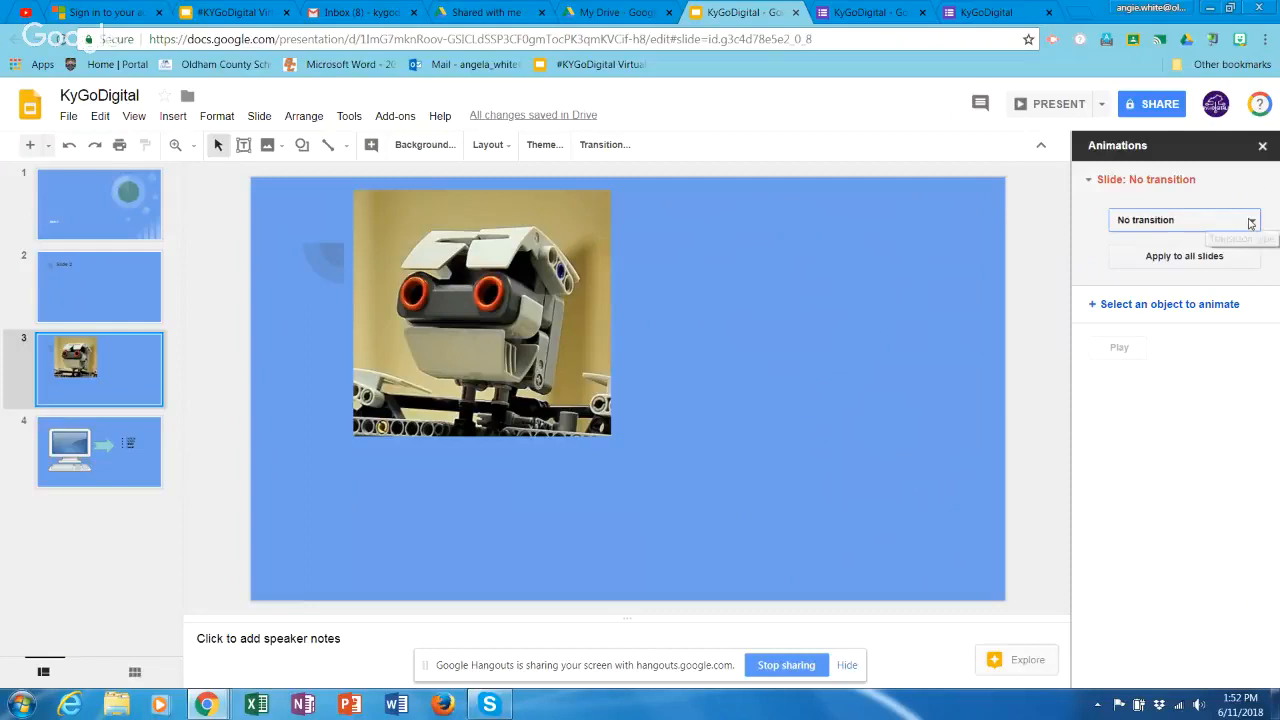
{"action": "left_click", "coordinate": [1251, 222]}
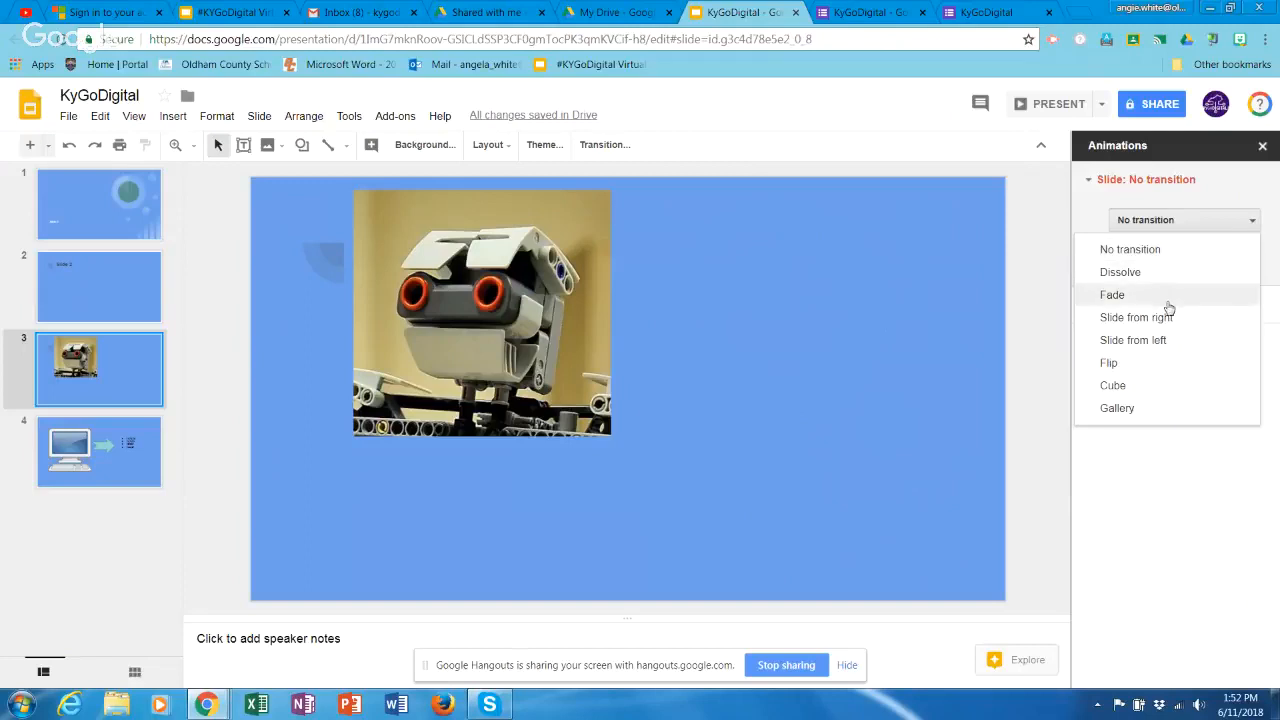
{"action": "left_click", "coordinate": [1166, 389]}
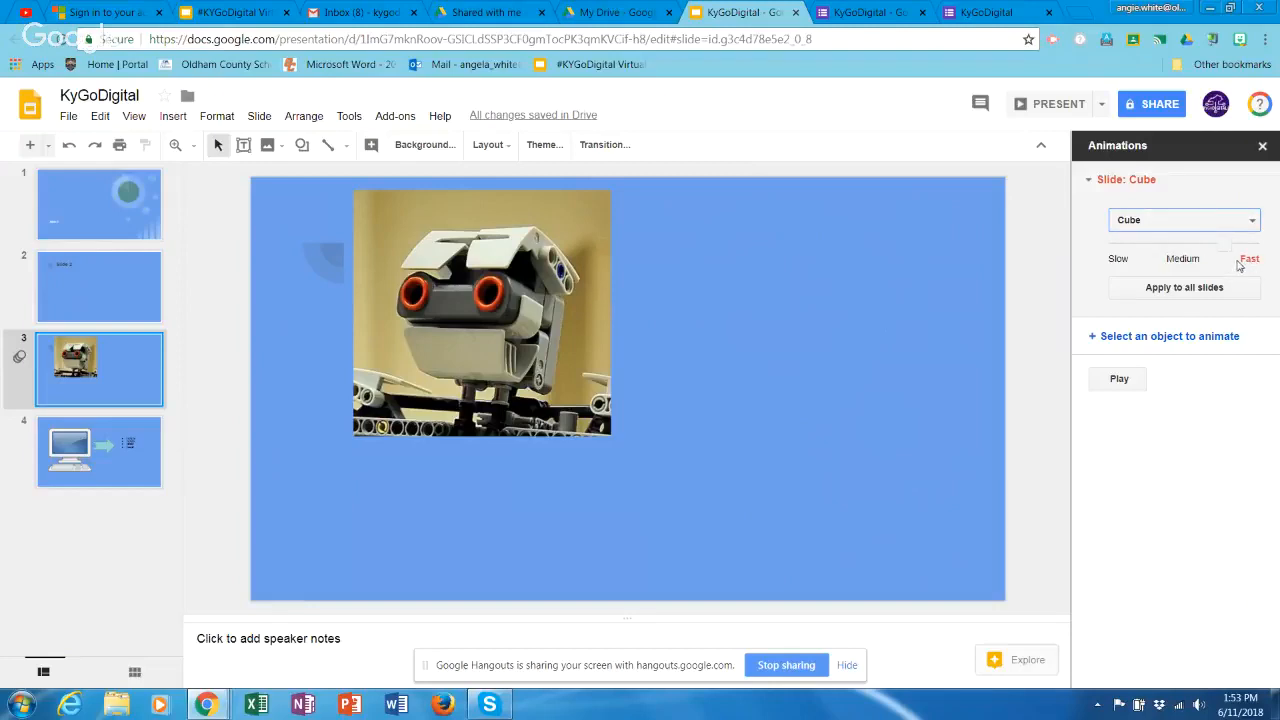
{"action": "left_click_drag", "start_coordinate": [1223, 246], "coordinate": [1206, 298]}
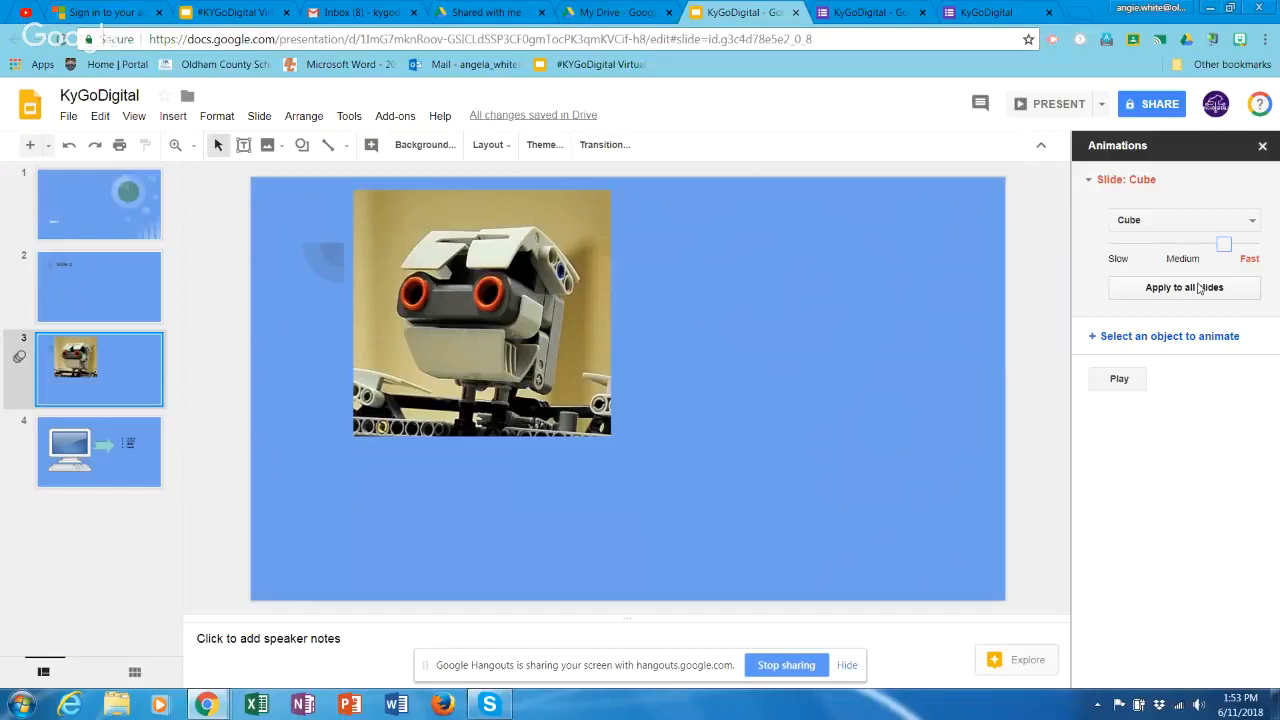
- Preview the robot slide's Cube transition, stop the preview, and apply the transition to all slides
{"action": "left_click", "coordinate": [1122, 381]}
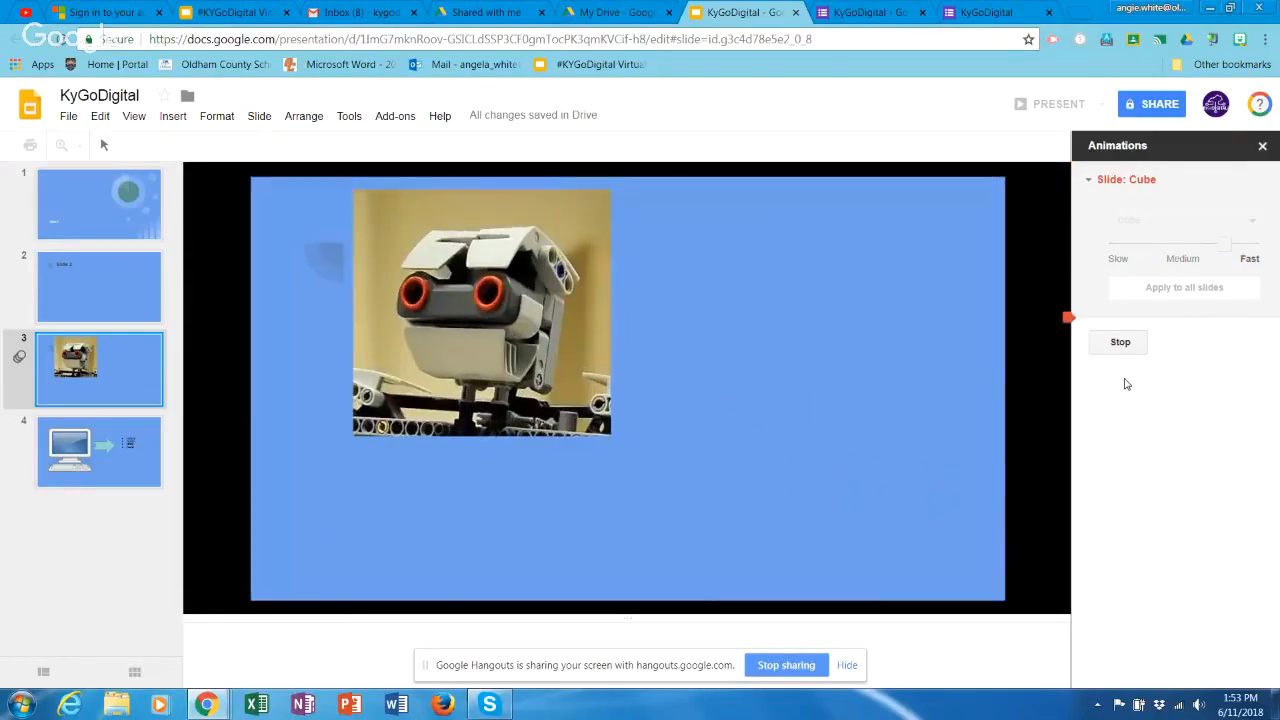
{"action": "left_click", "coordinate": [1127, 344]}
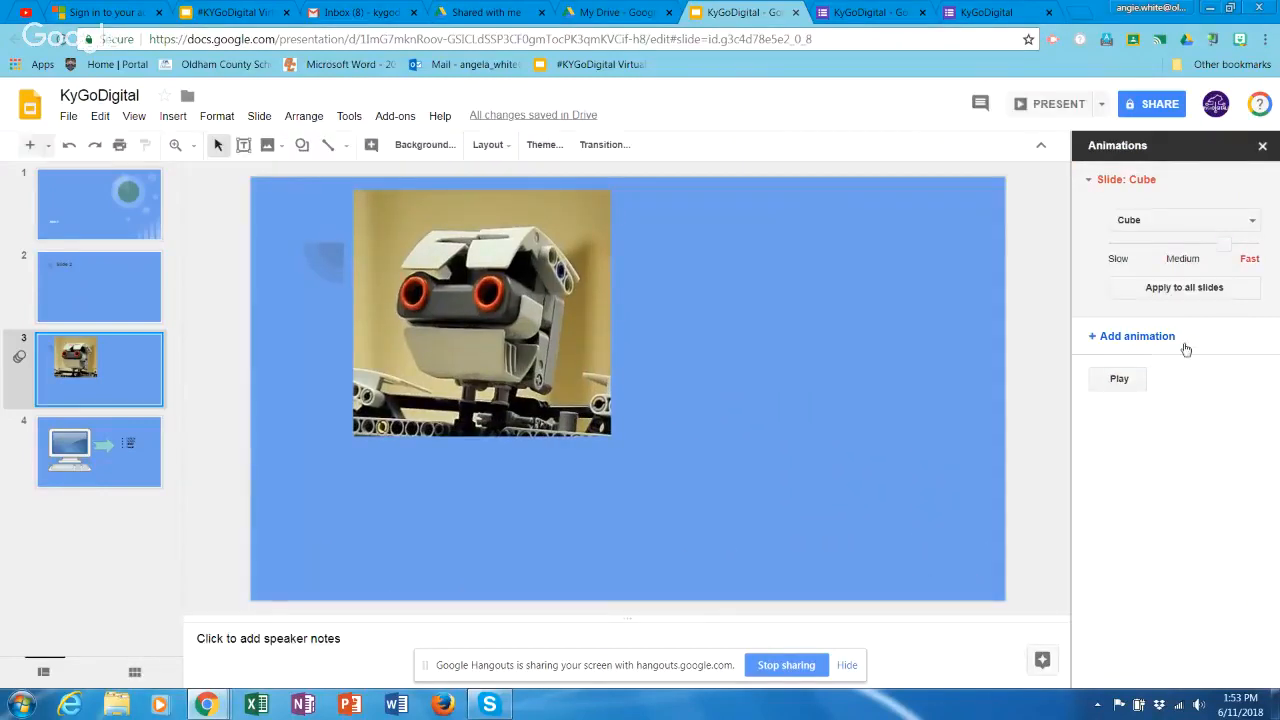
{"action": "left_click", "coordinate": [1205, 288]}
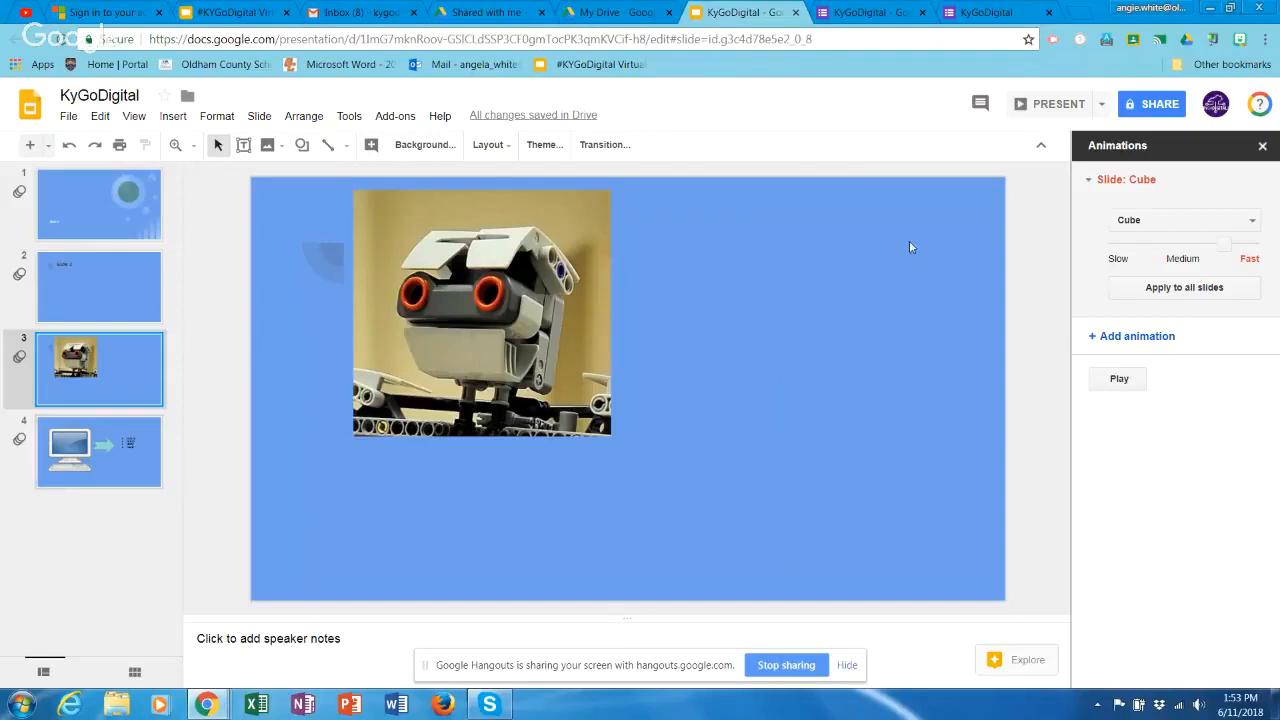
{"action": "left_click", "coordinate": [1124, 338]}
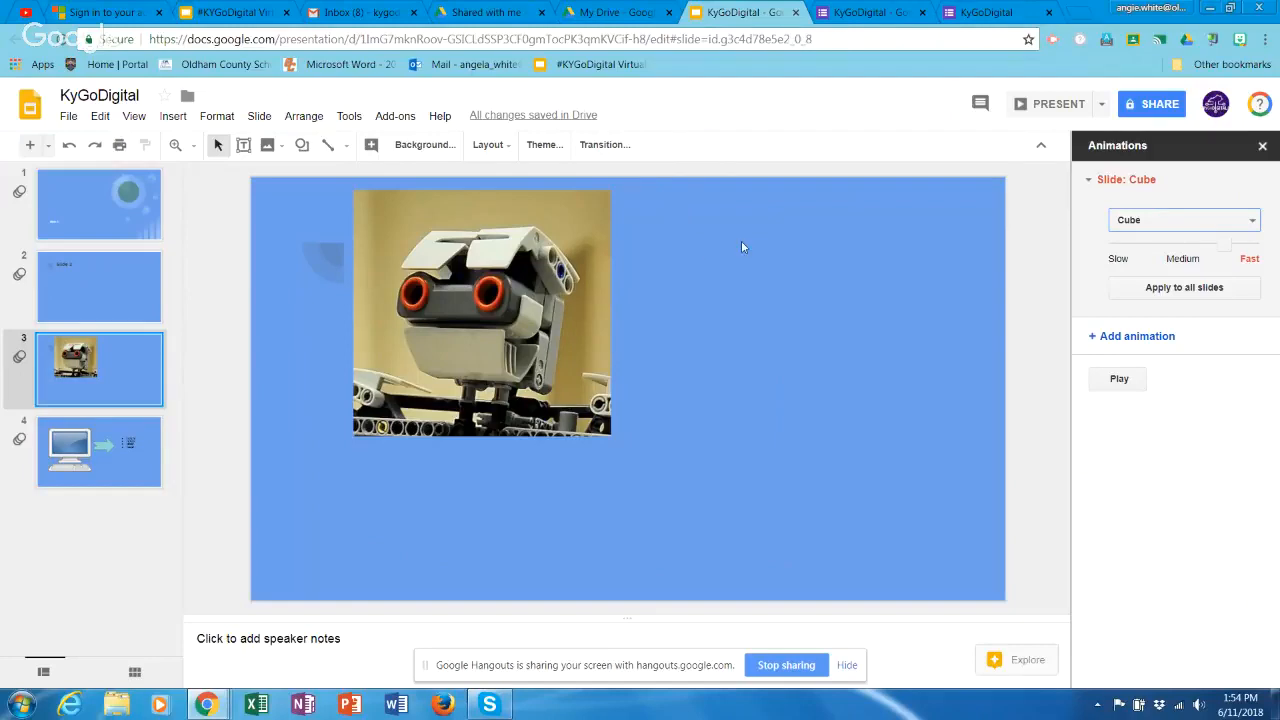
{"action": "left_click", "coordinate": [1252, 222]}
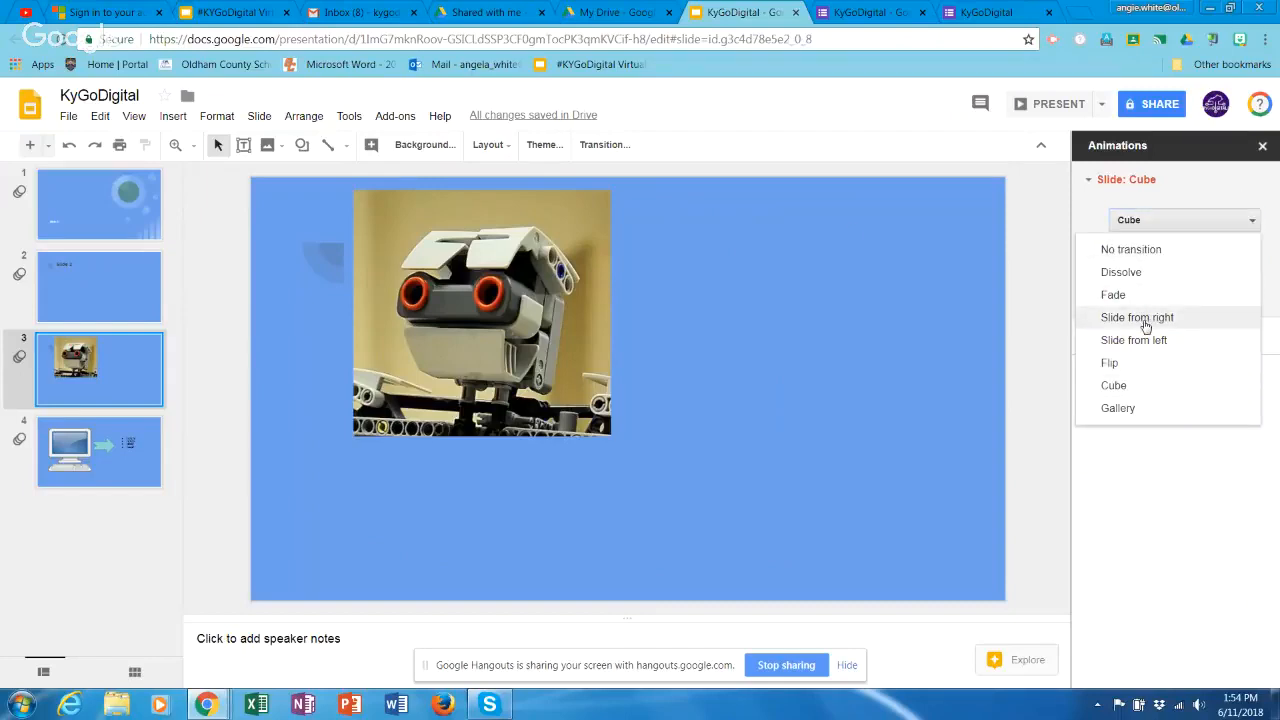
{"action": "left_click", "coordinate": [1129, 385]}
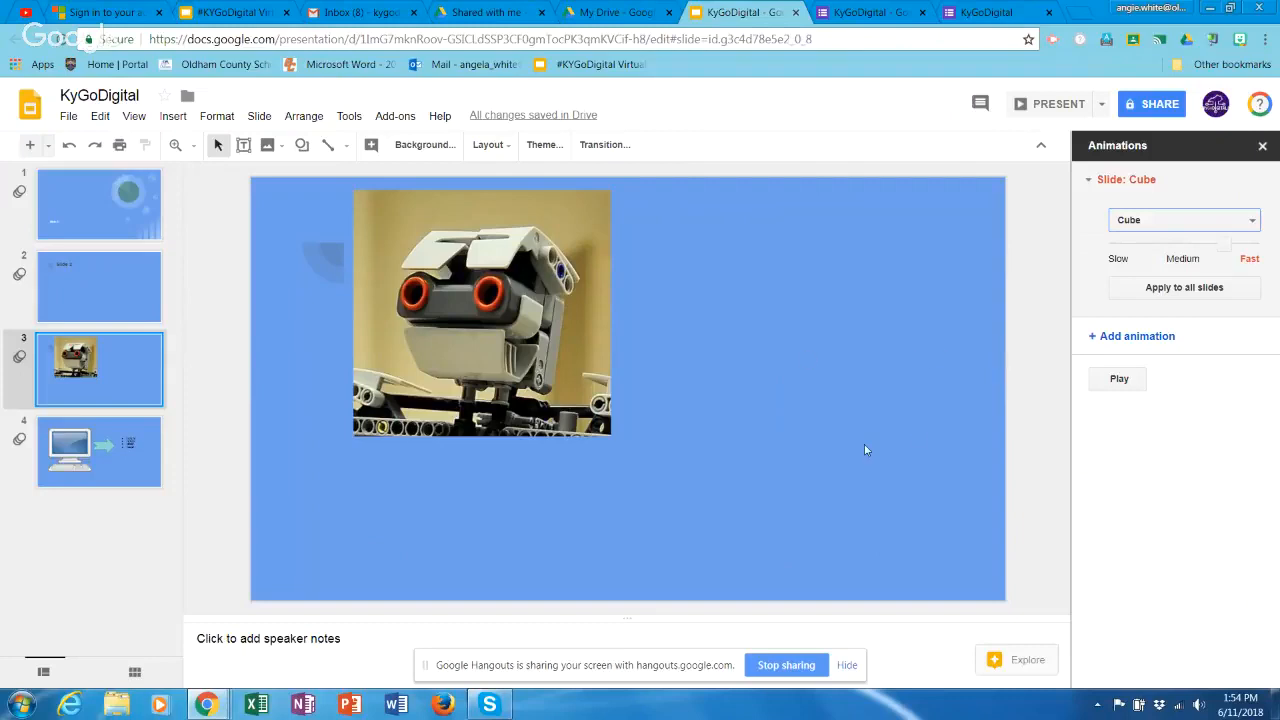
{"action": "left_click", "coordinate": [1031, 411]}
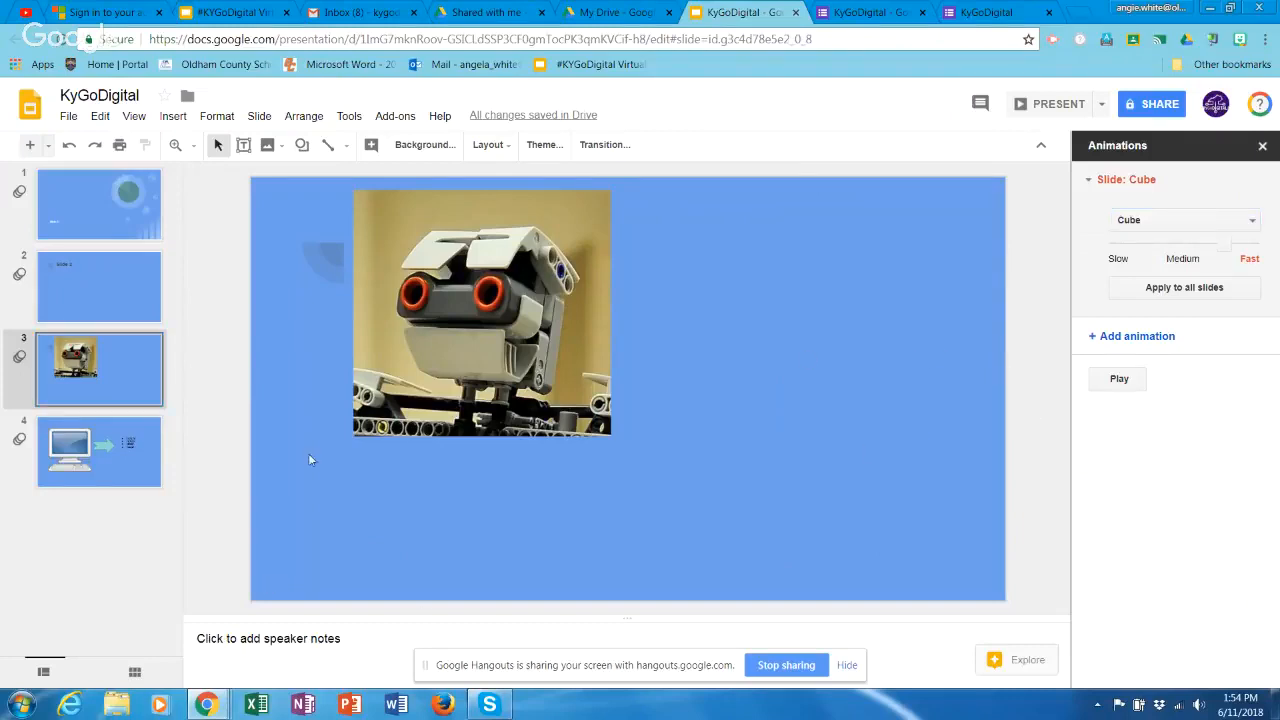
- Enlarge the speaker notes area on slide 2 and add the note "This is where you add your notes."
{"action": "left_click", "coordinate": [98, 200]}
{"action": "left_click", "coordinate": [89, 272]}
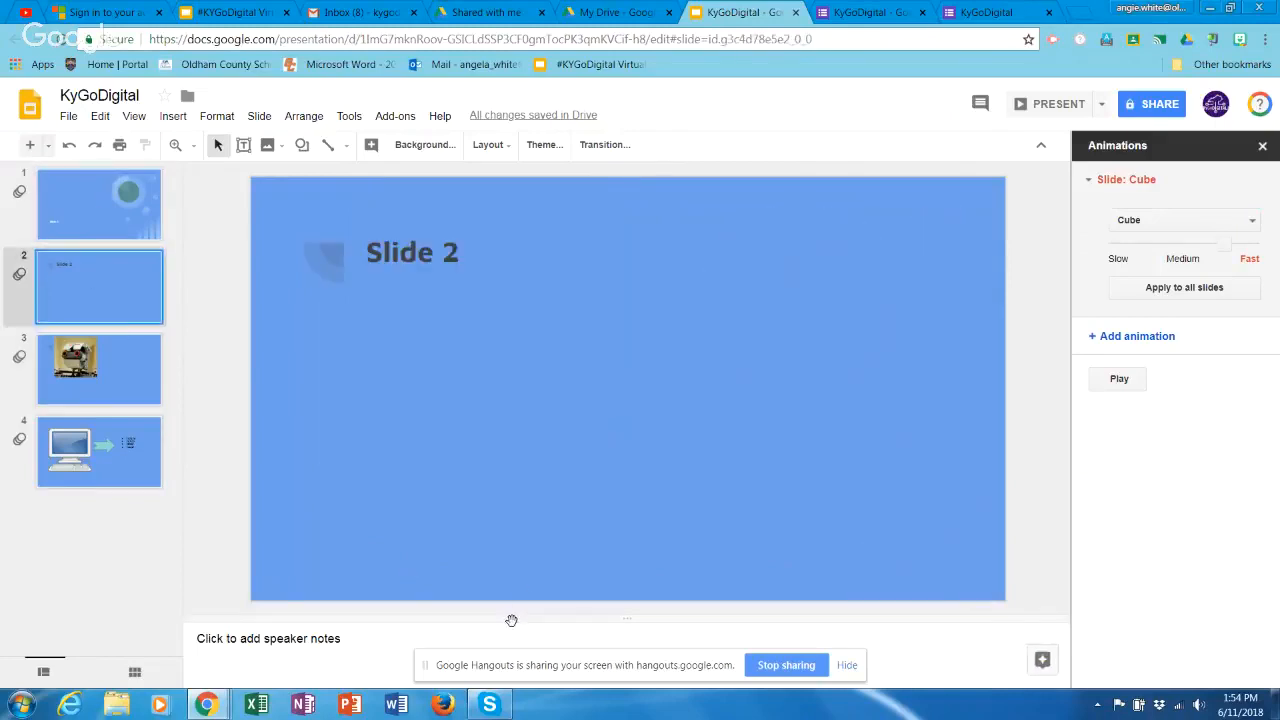
{"action": "left_click_drag", "start_coordinate": [511, 617], "coordinate": [515, 480]}
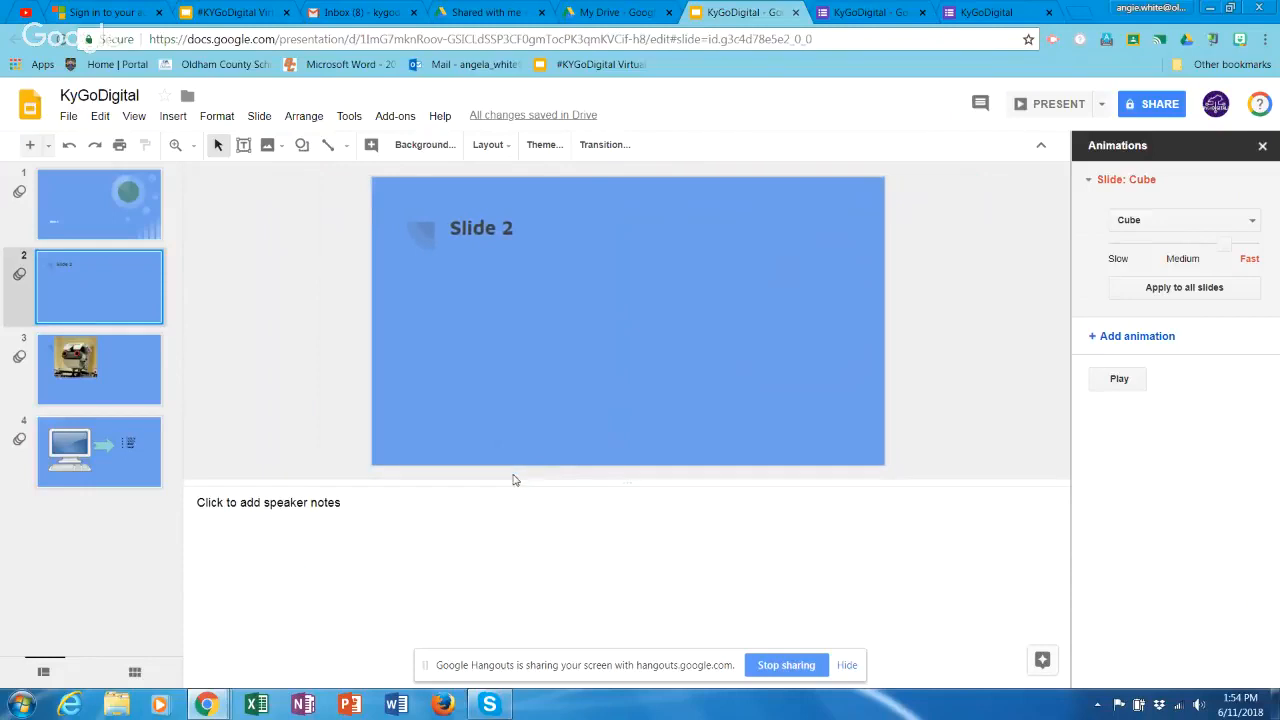
{"action": "left_click", "coordinate": [340, 506]}
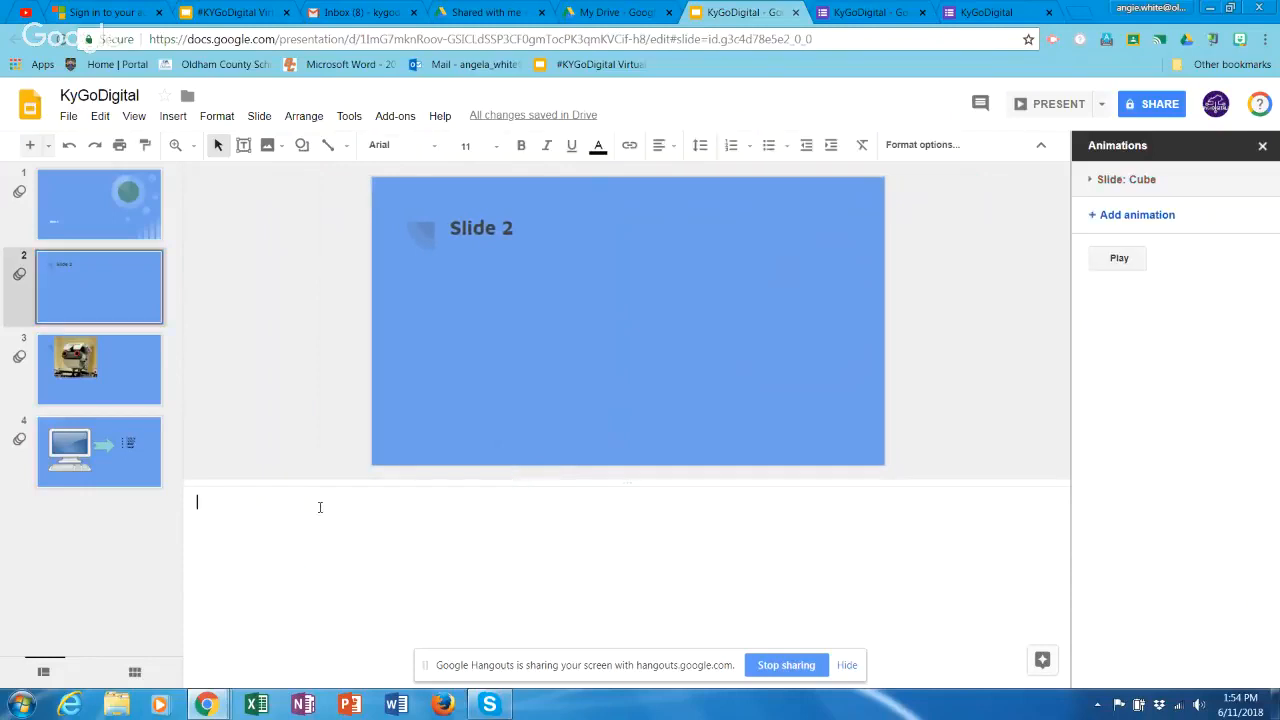
{"action": "type", "text": "Th"}
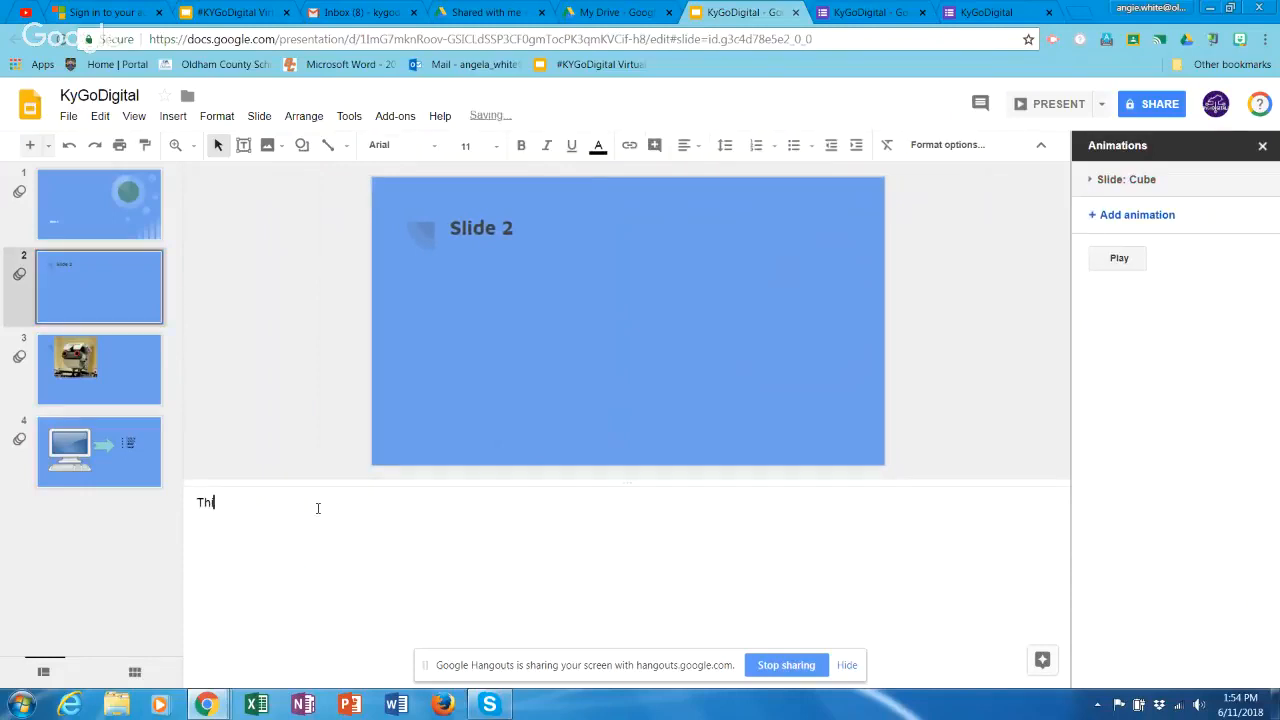
{"action": "type", "text": "is is where"}
{"action": "type", "text": "you add your notes."}
{"action": "key", "text": "Return"}
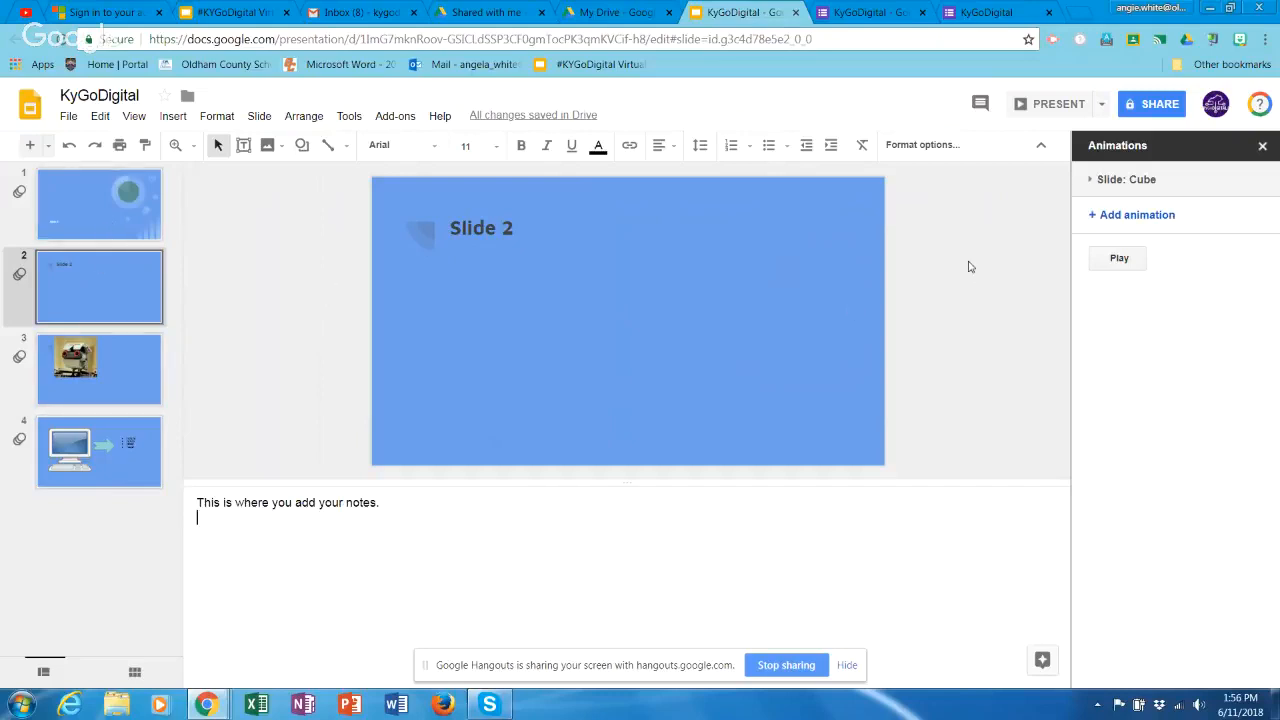
- Present the slideshow from slide 2, go back to slide 1, and advance to slide 3
{"action": "left_click", "coordinate": [1052, 105]}
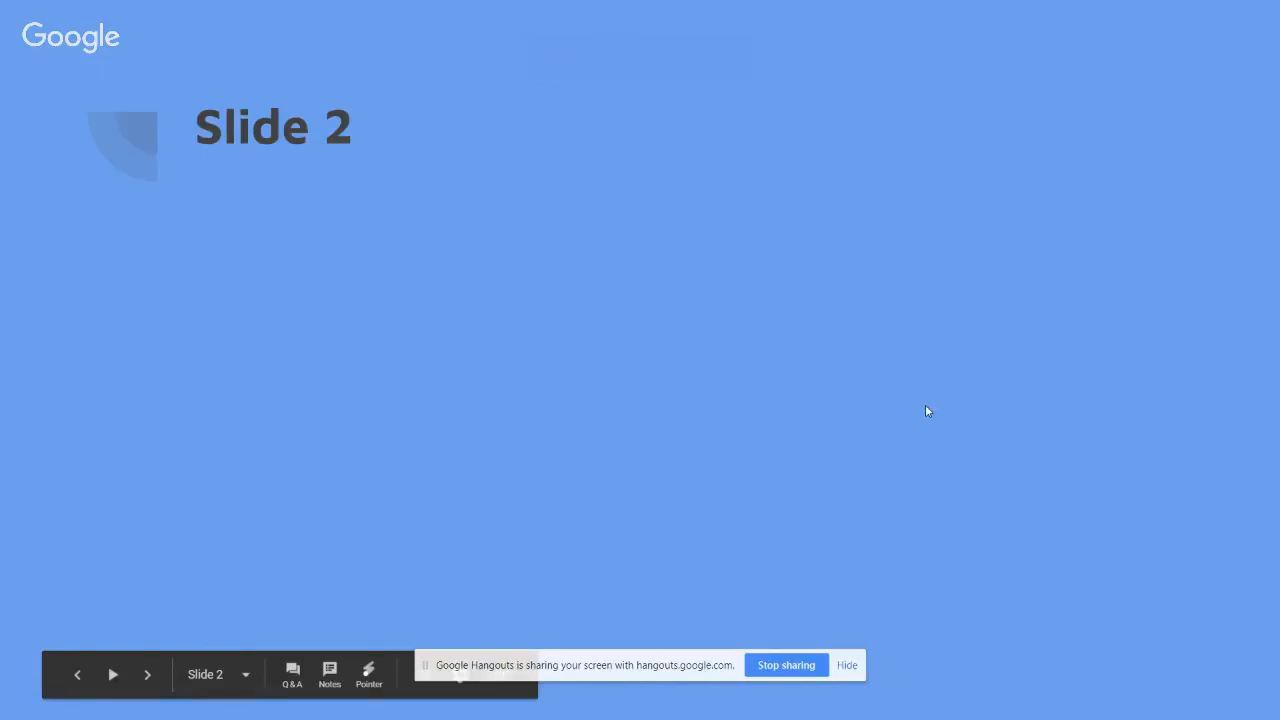
{"action": "left_click", "coordinate": [77, 678]}
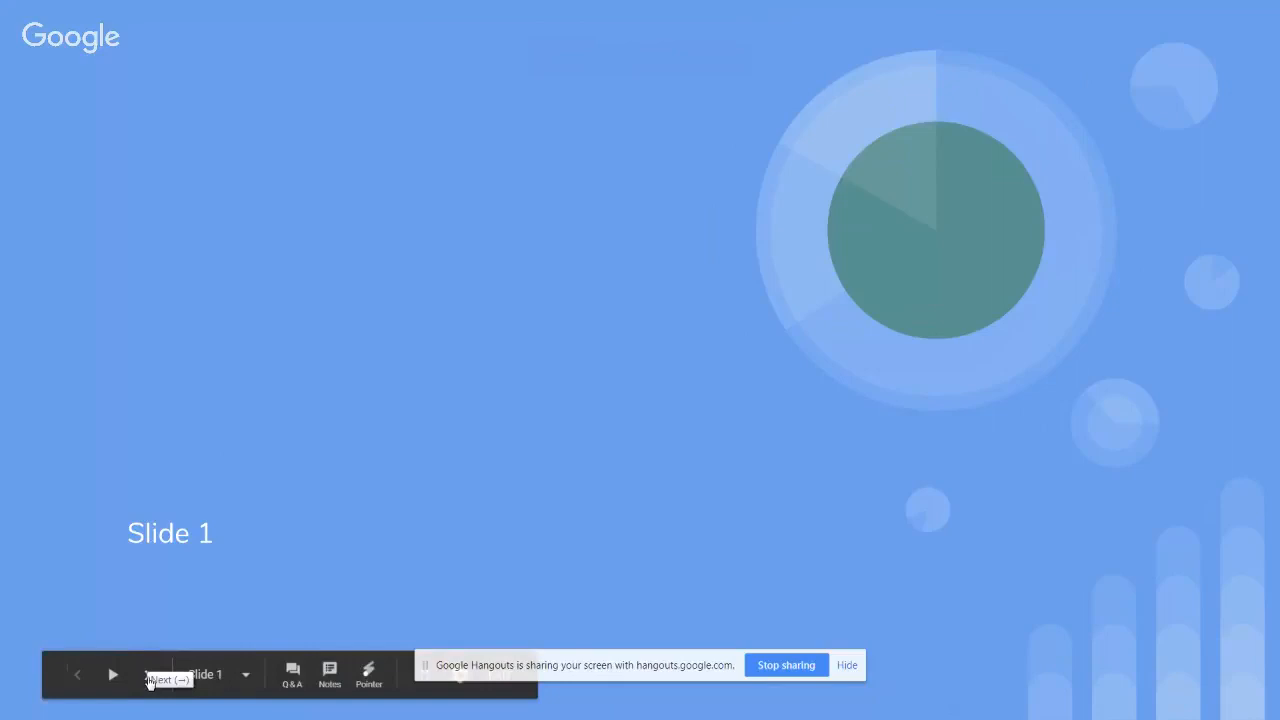
{"action": "left_click", "coordinate": [148, 678]}
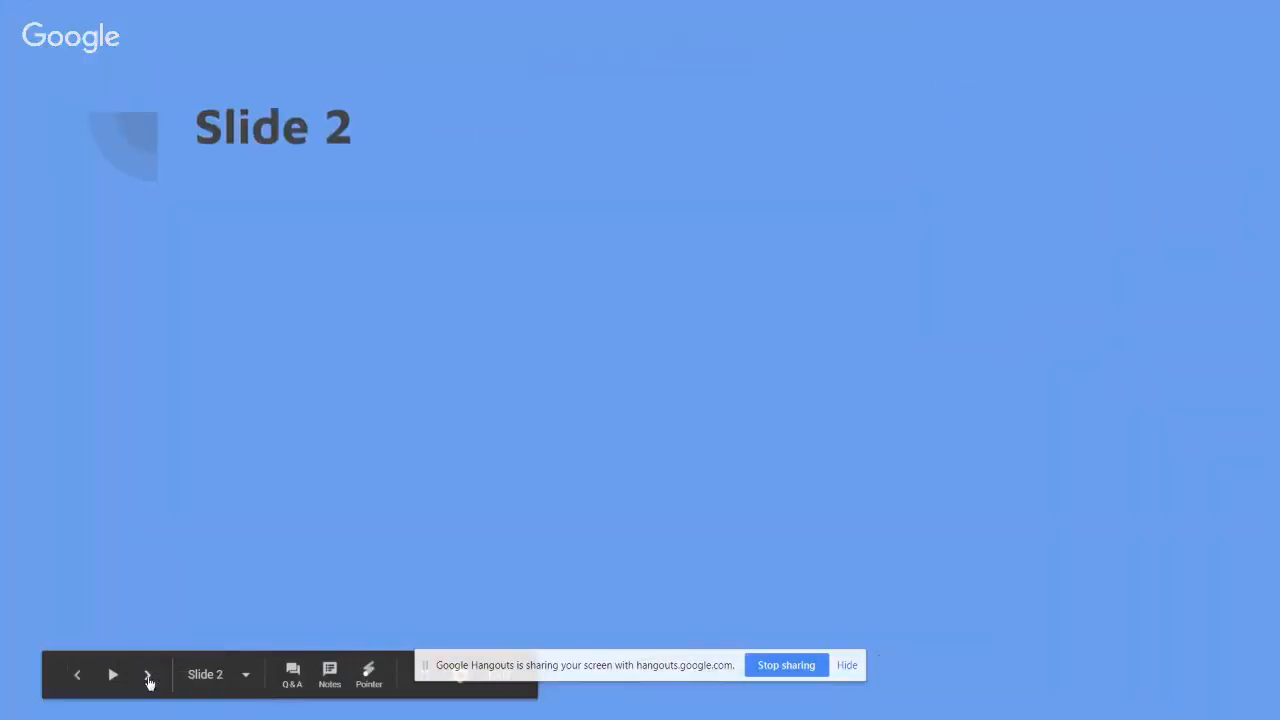
{"action": "left_click", "coordinate": [148, 678]}
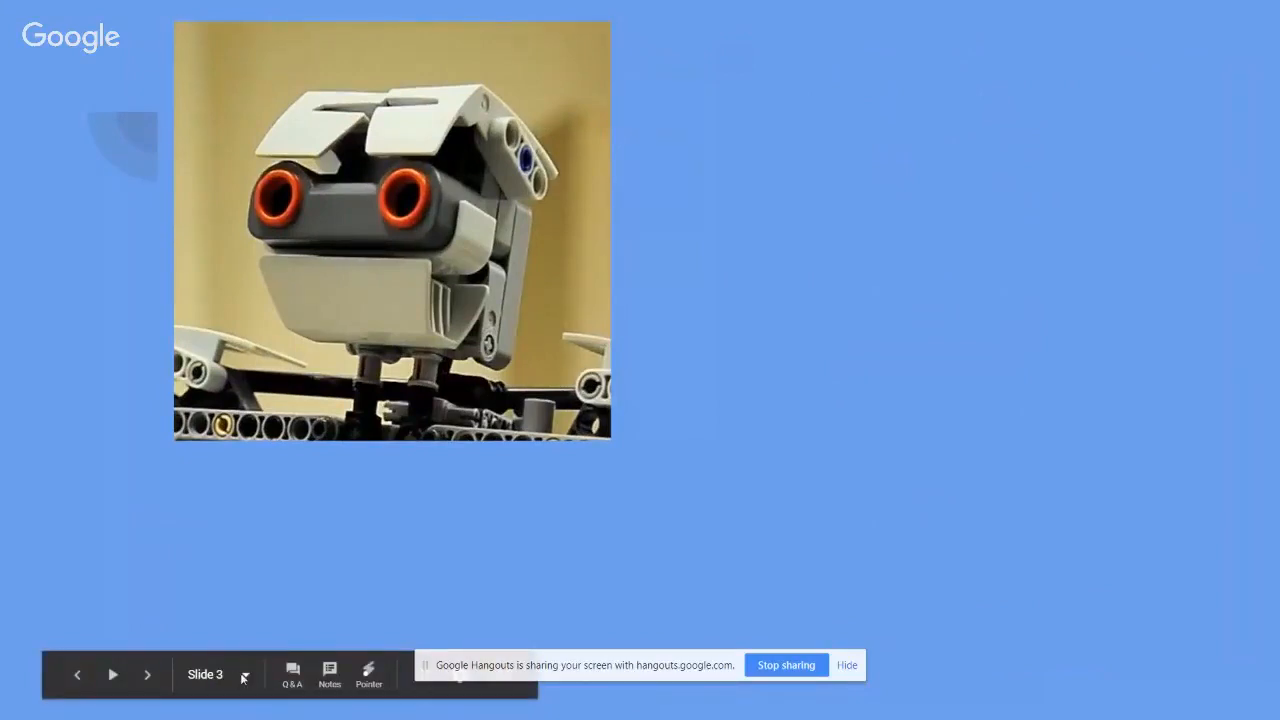
- Jump from slide 3 to slide 1 using the presentation's slide list and move on to slide 2
{"action": "left_click", "coordinate": [247, 677]}
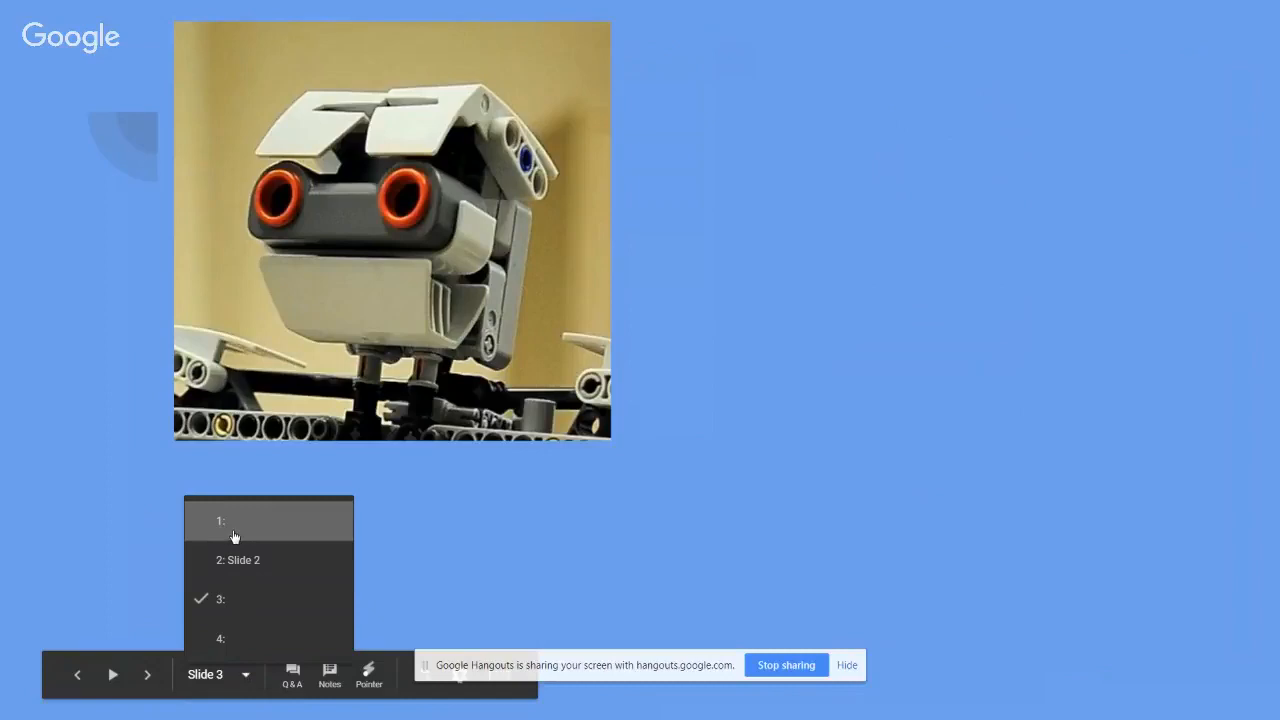
{"action": "left_click", "coordinate": [234, 521]}
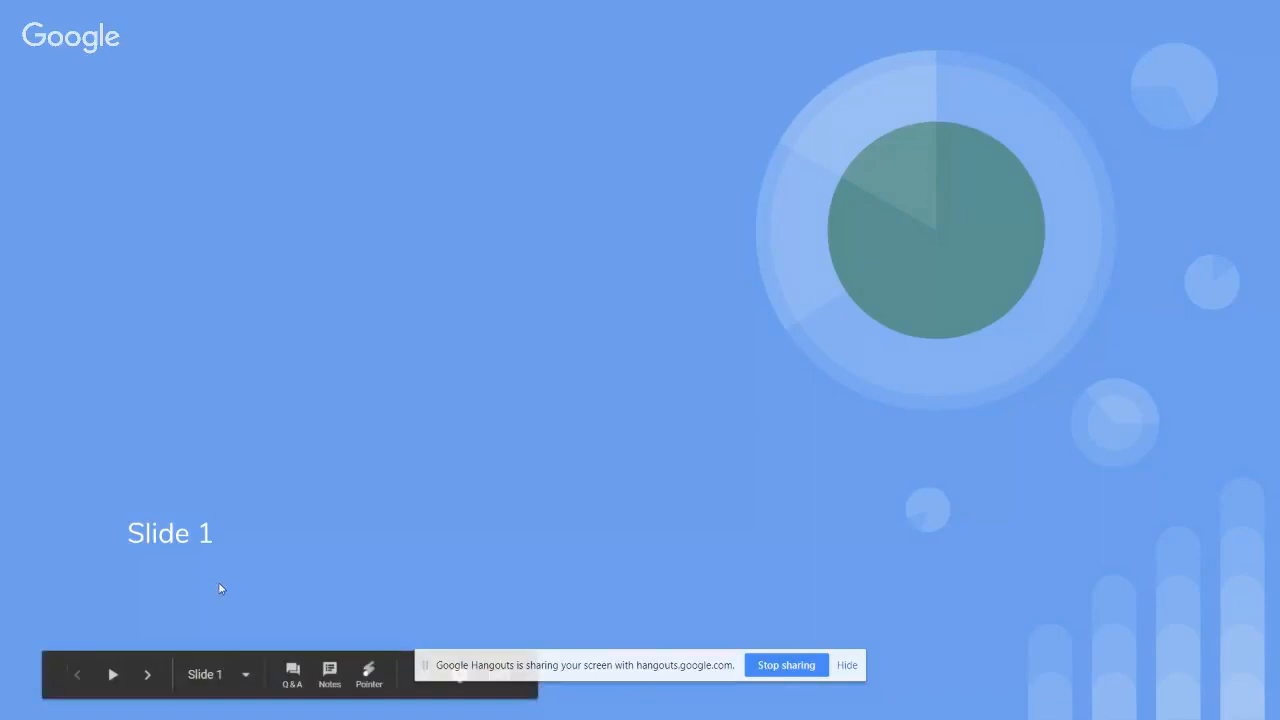
{"action": "left_click", "coordinate": [246, 675]}
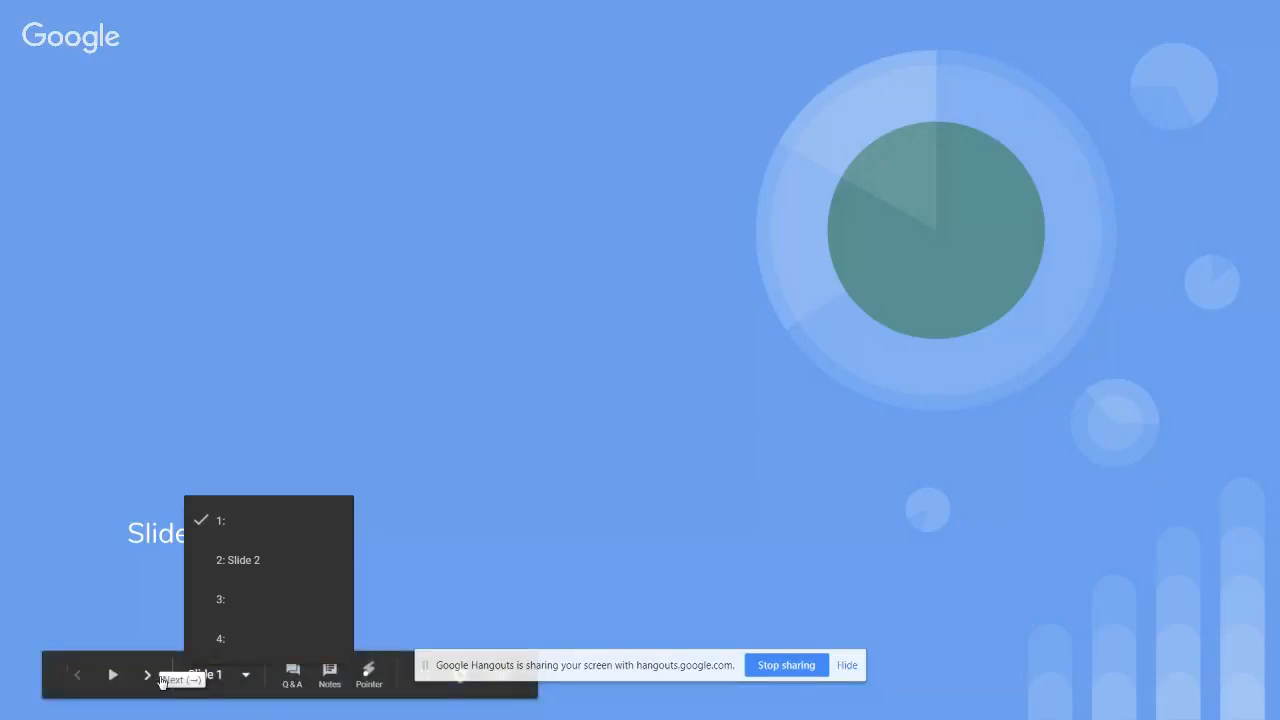
{"action": "left_click", "coordinate": [394, 561]}
- Open the audience Q&A tools in presenter view, close that window, and exit the slideshow
{"action": "left_click", "coordinate": [294, 677]}
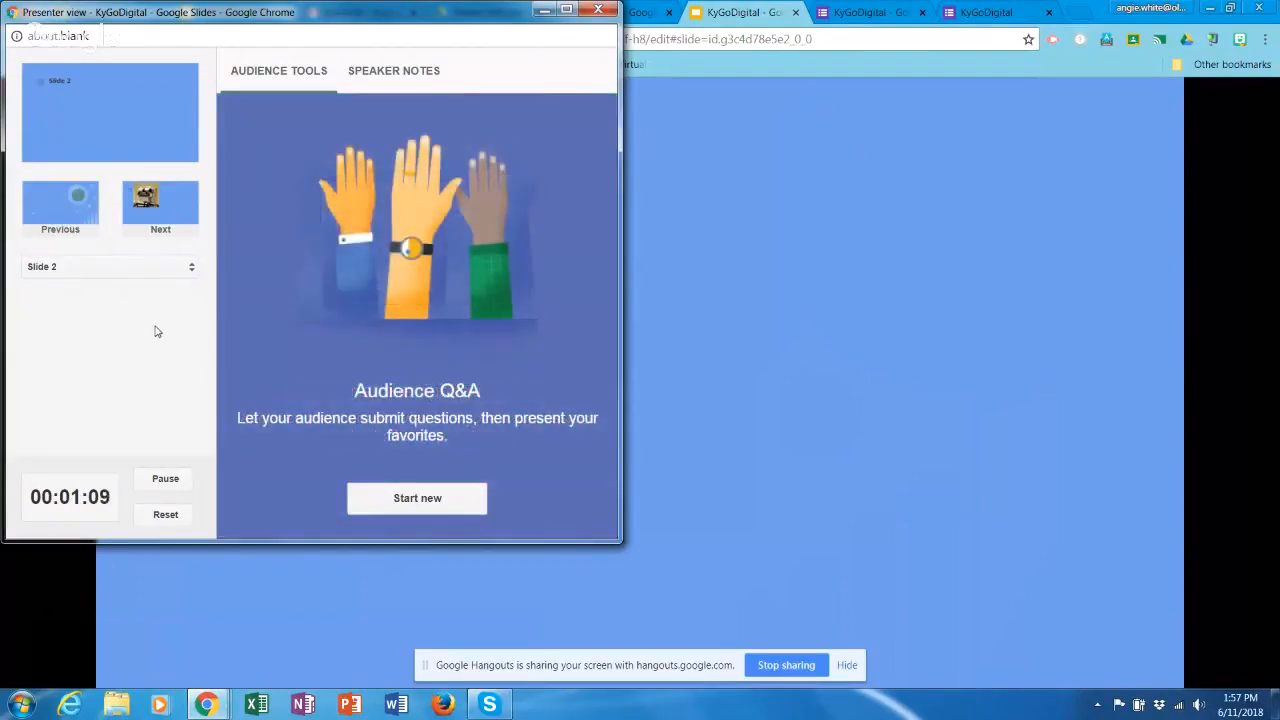
{"action": "left_click", "coordinate": [598, 9]}
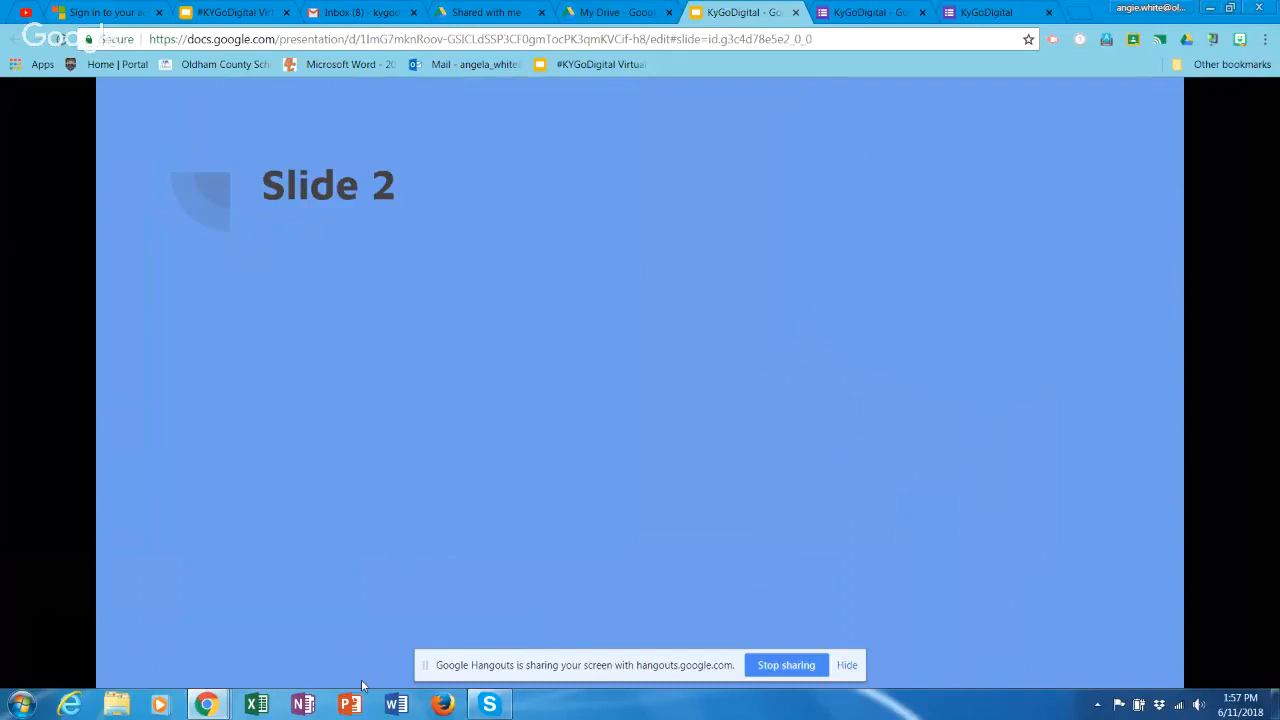
{"action": "key", "text": "Escape"}
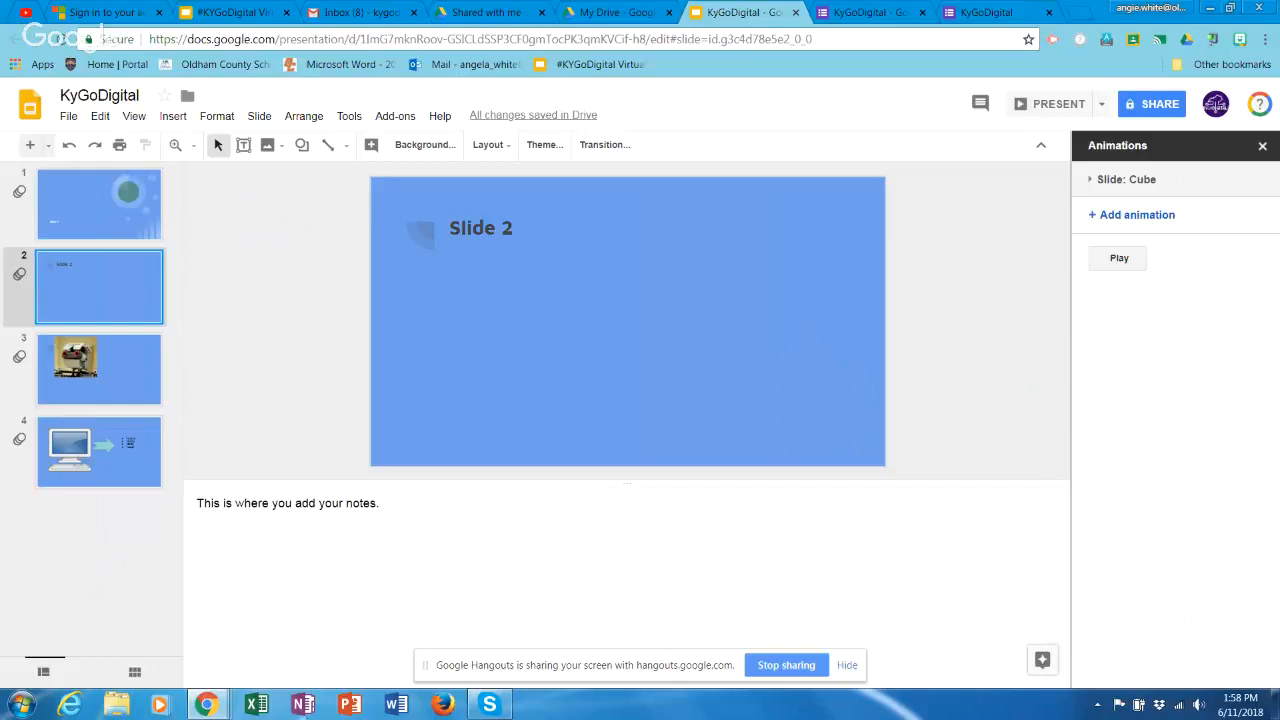
- Shrink the speaker notes area on slide 1 and switch the presentation to grid view
{"action": "left_click", "coordinate": [96, 184]}
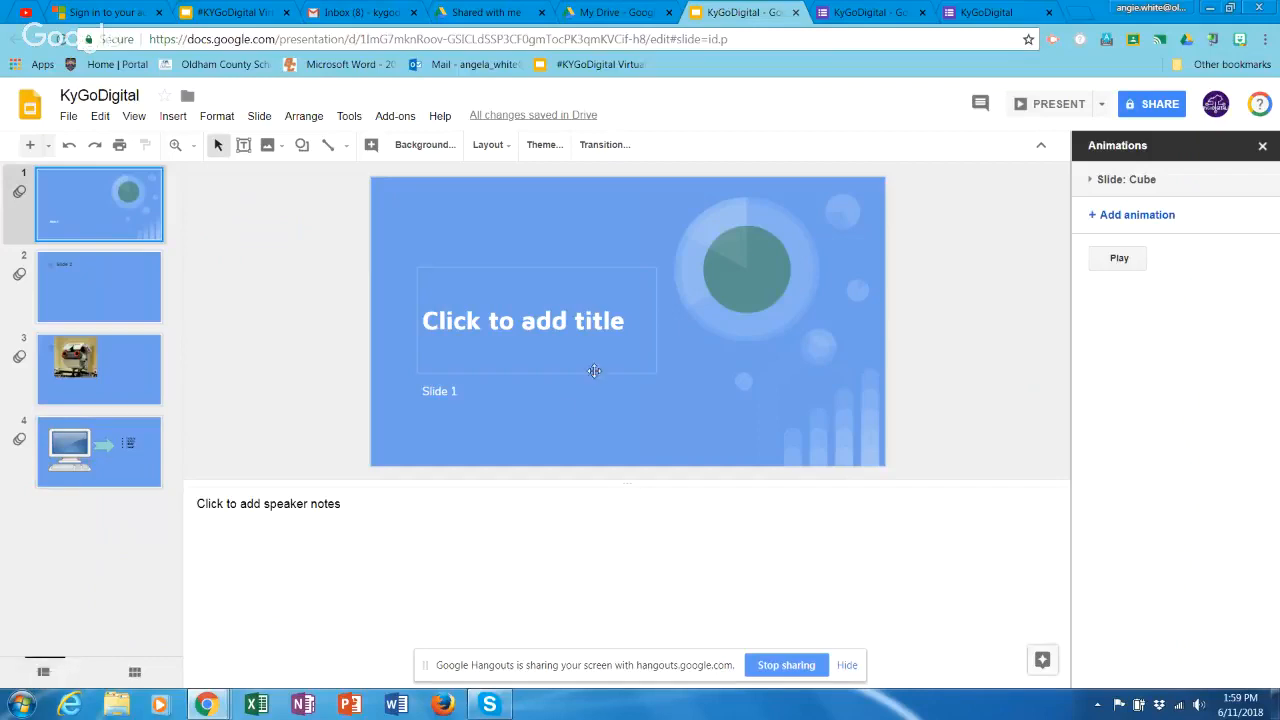
{"action": "left_click_drag", "start_coordinate": [536, 484], "coordinate": [532, 593]}
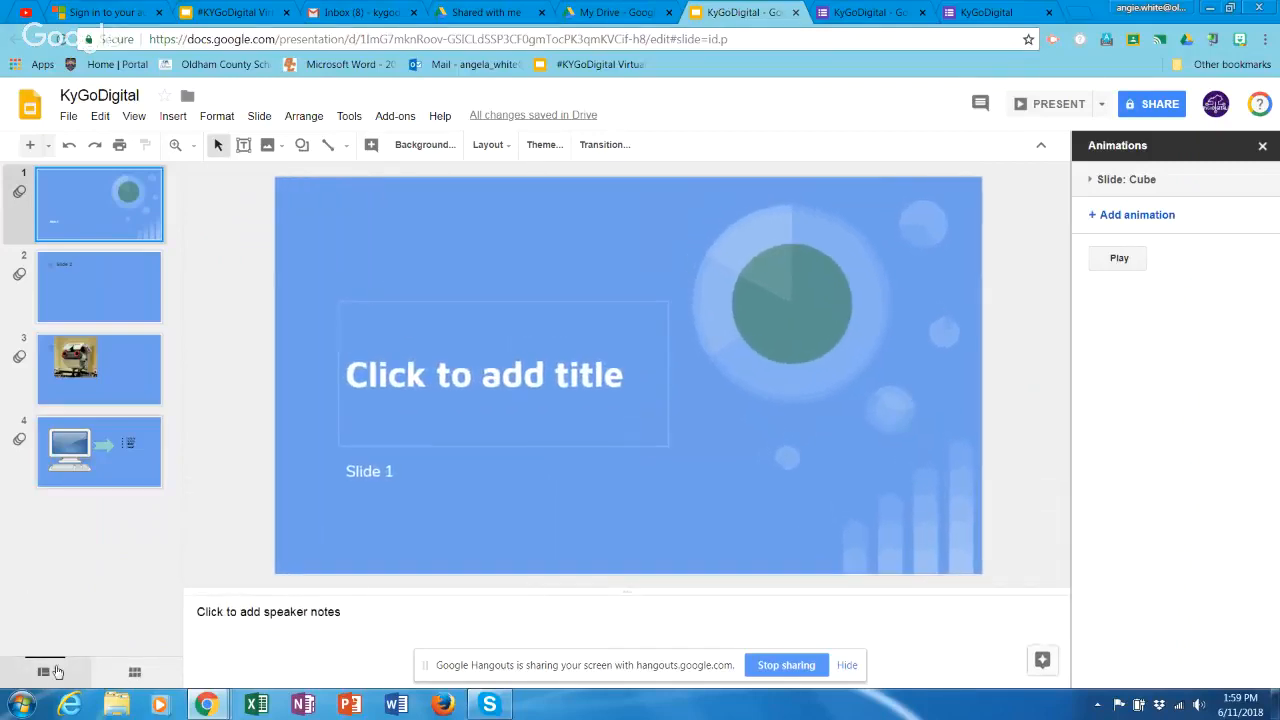
{"action": "left_click", "coordinate": [135, 673]}
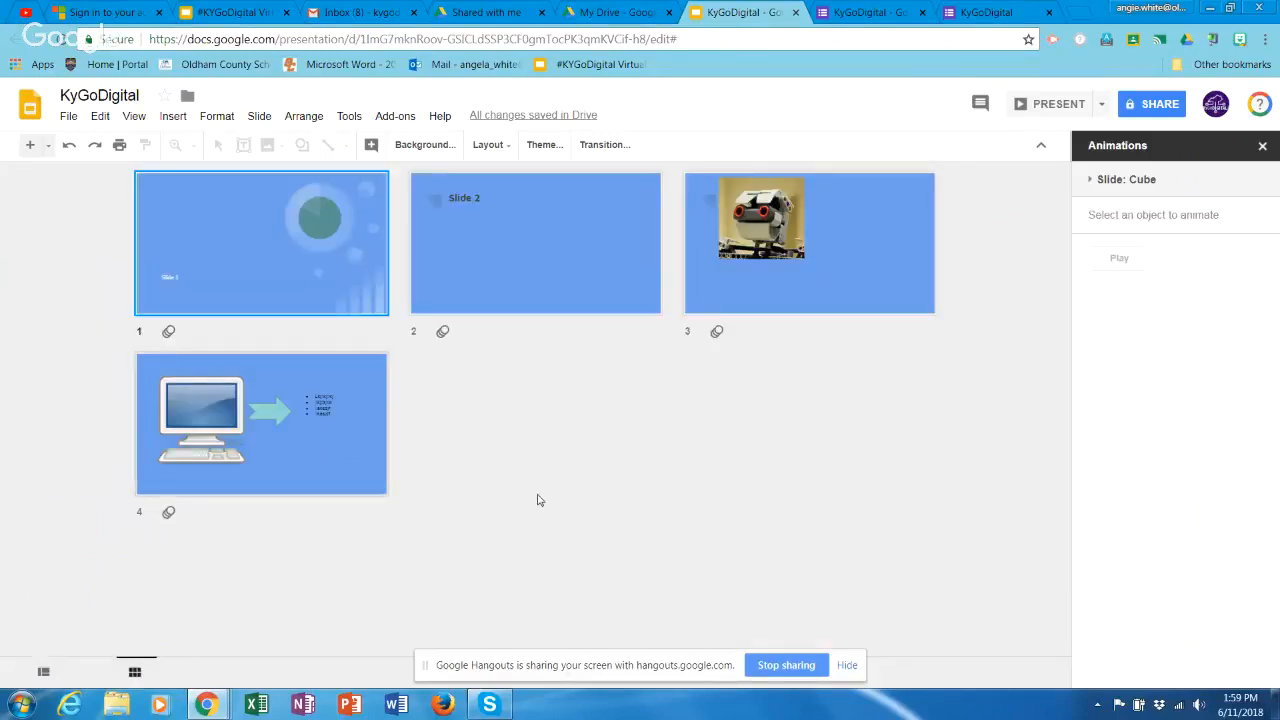
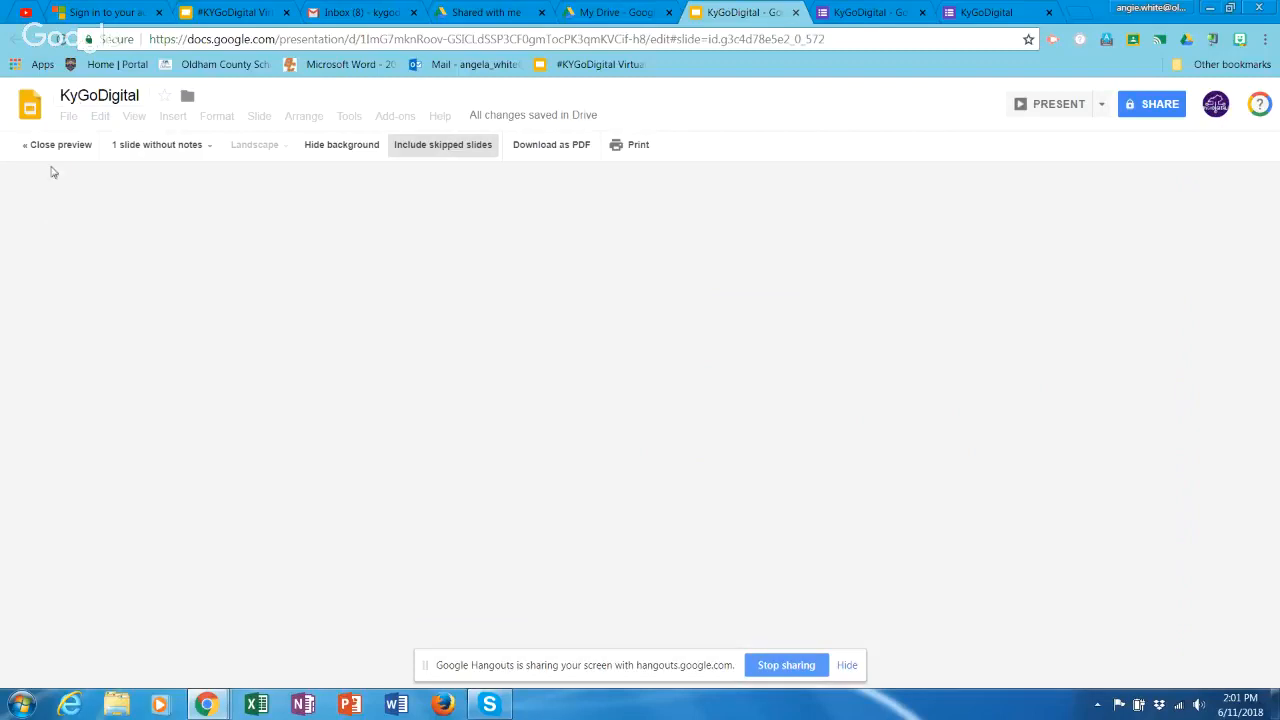
- Close the print preview, reopen the print settings and preview, and look through the slides as they would print
{"action": "left_click", "coordinate": [57, 147]}
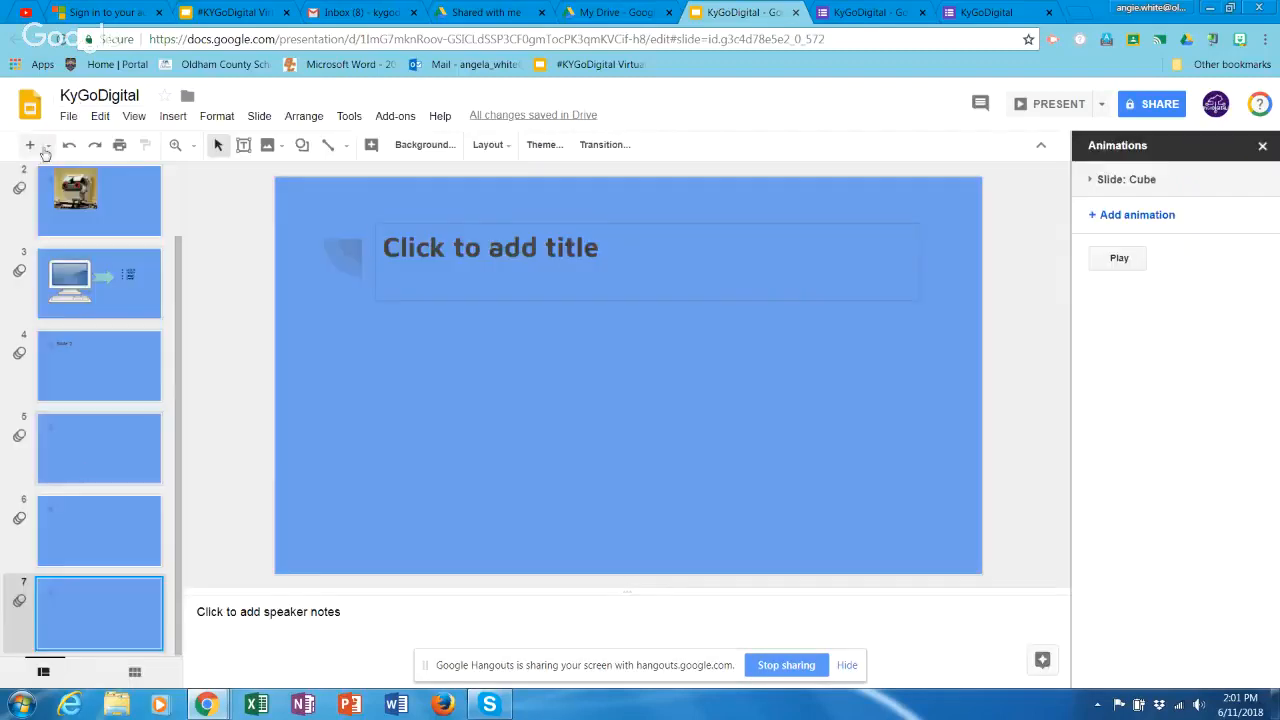
{"action": "left_click", "coordinate": [69, 120]}
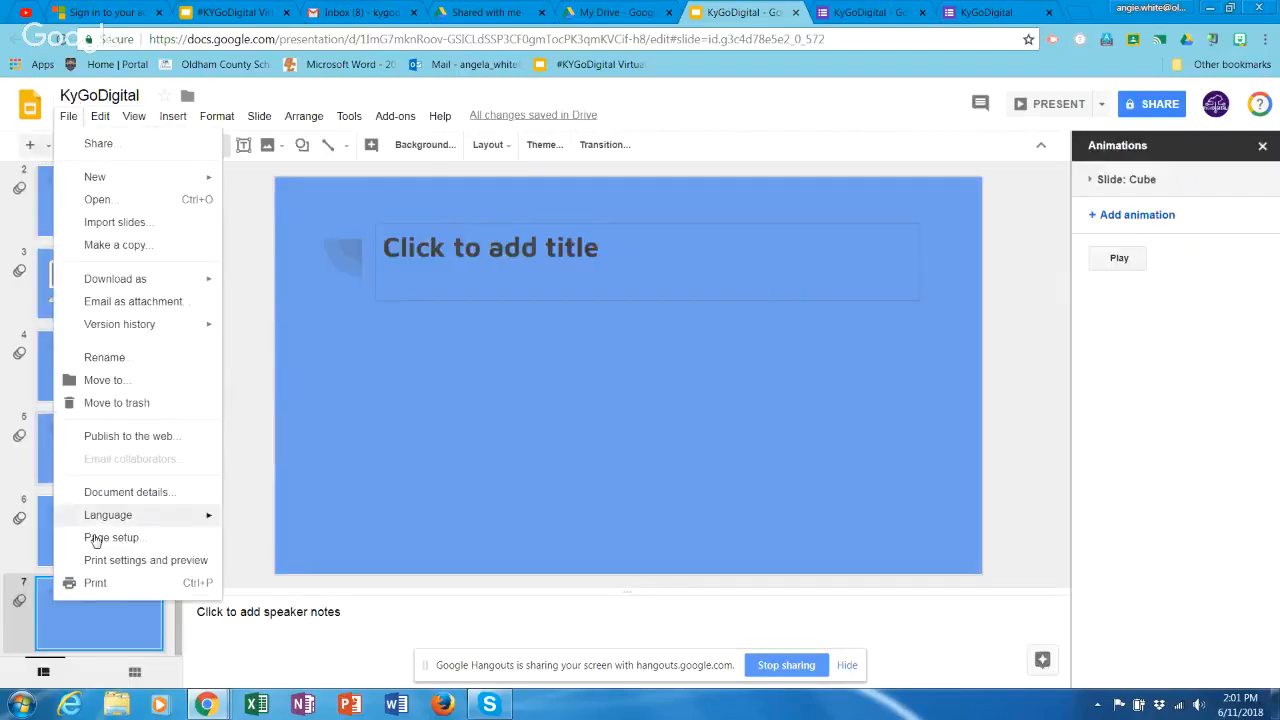
{"action": "left_click", "coordinate": [124, 568]}
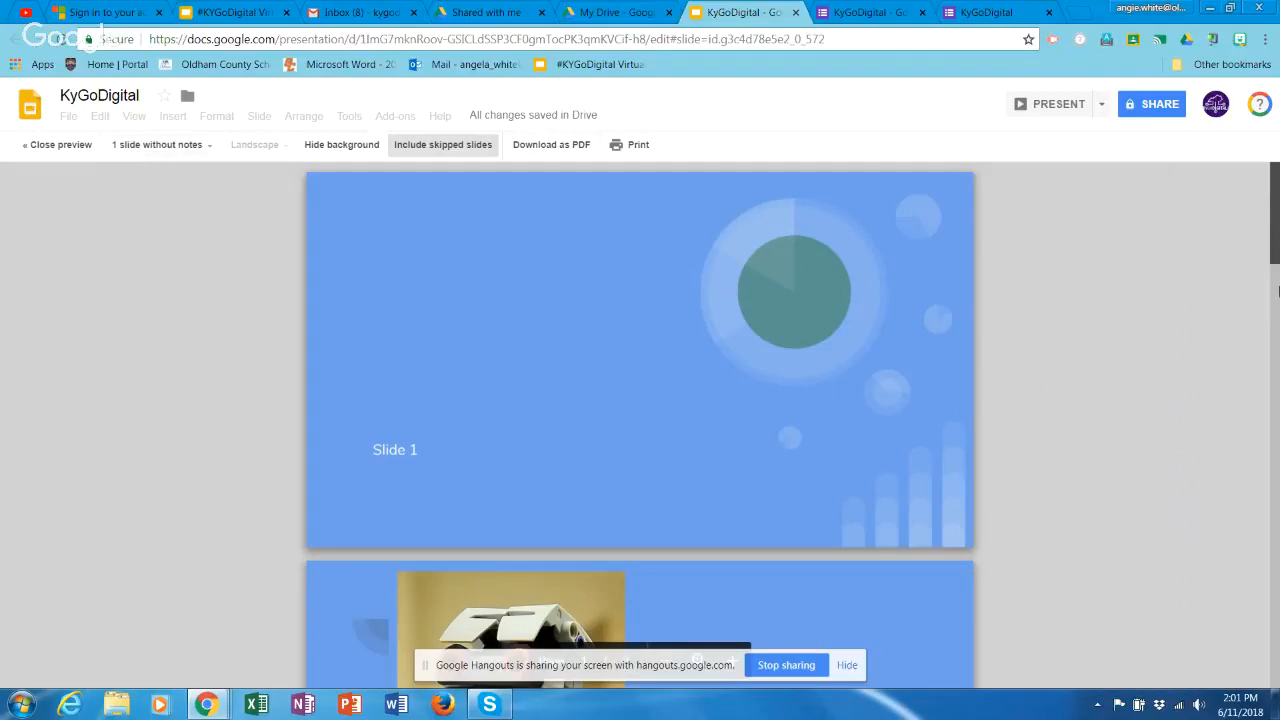
{"action": "left_click_drag", "start_coordinate": [1277, 231], "coordinate": [1259, 209]}
- Set the print layout to 1 slide with notes and look through the previewed pages
{"action": "left_click", "coordinate": [138, 148]}
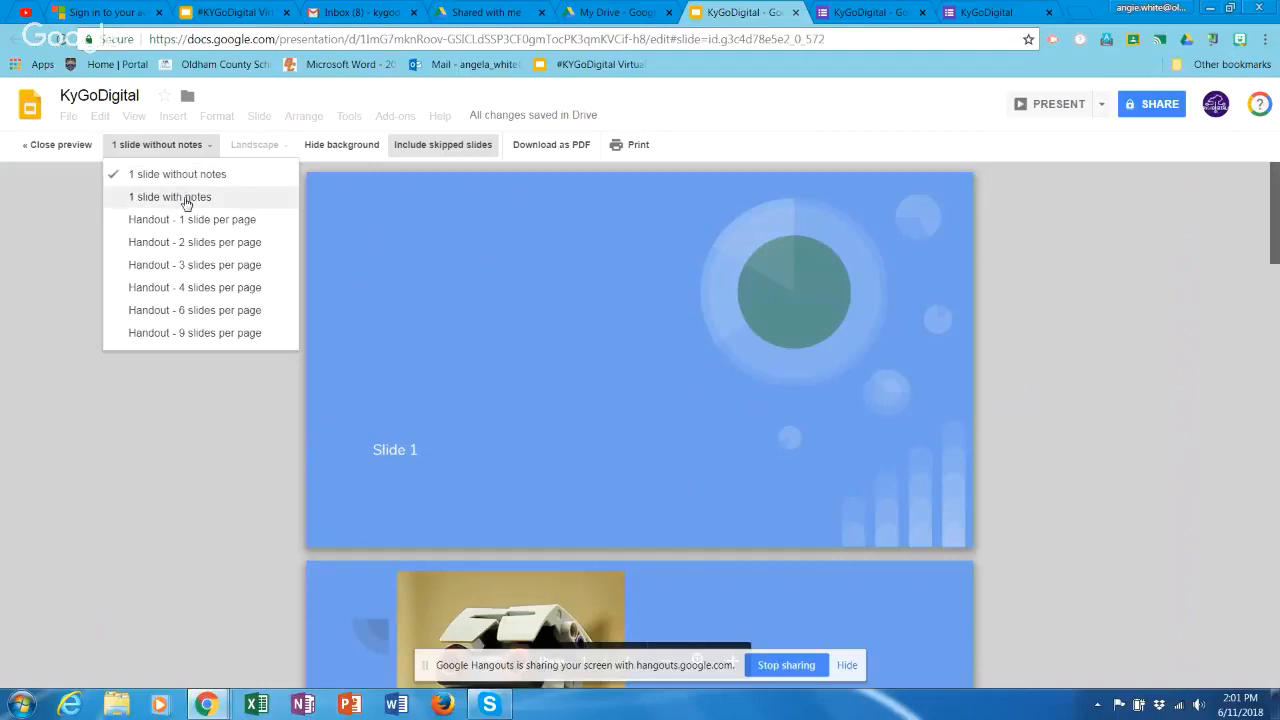
{"action": "left_click", "coordinate": [185, 198]}
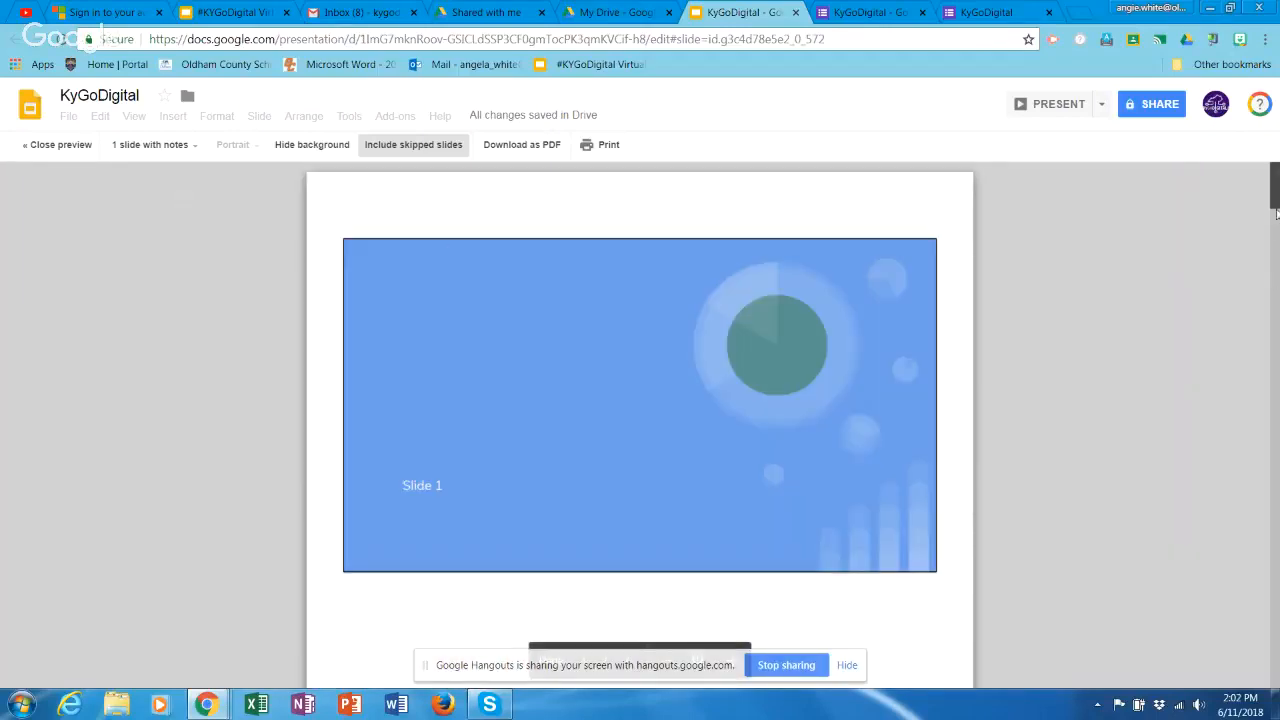
{"action": "mouse_move", "coordinate": [1275, 203]}
{"action": "left_mouse_down"}
{"action": "mouse_move", "coordinate": [1276, 452]}
{"action": "mouse_move", "coordinate": [1276, 185]}
{"action": "left_mouse_up"}
- Switch the print layout to Handout - 3 slides per page and look over the previewed pages
{"action": "left_click", "coordinate": [177, 150]}
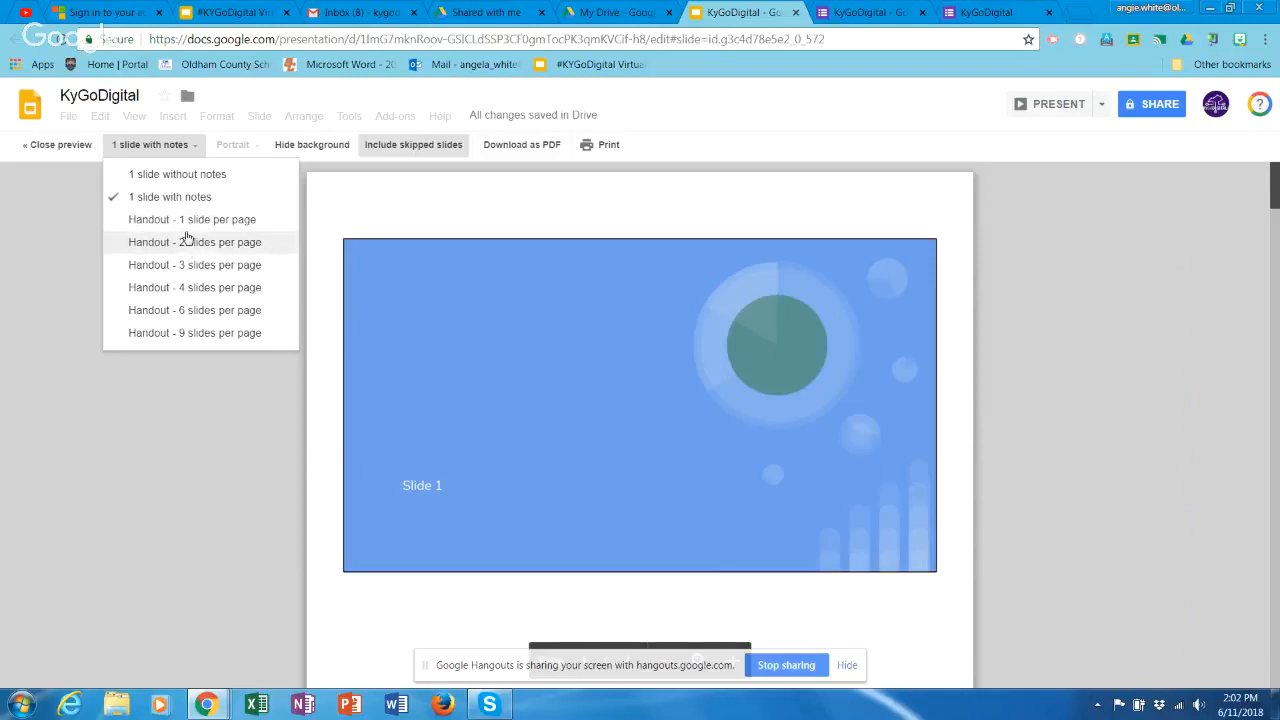
{"action": "left_click", "coordinate": [195, 265]}
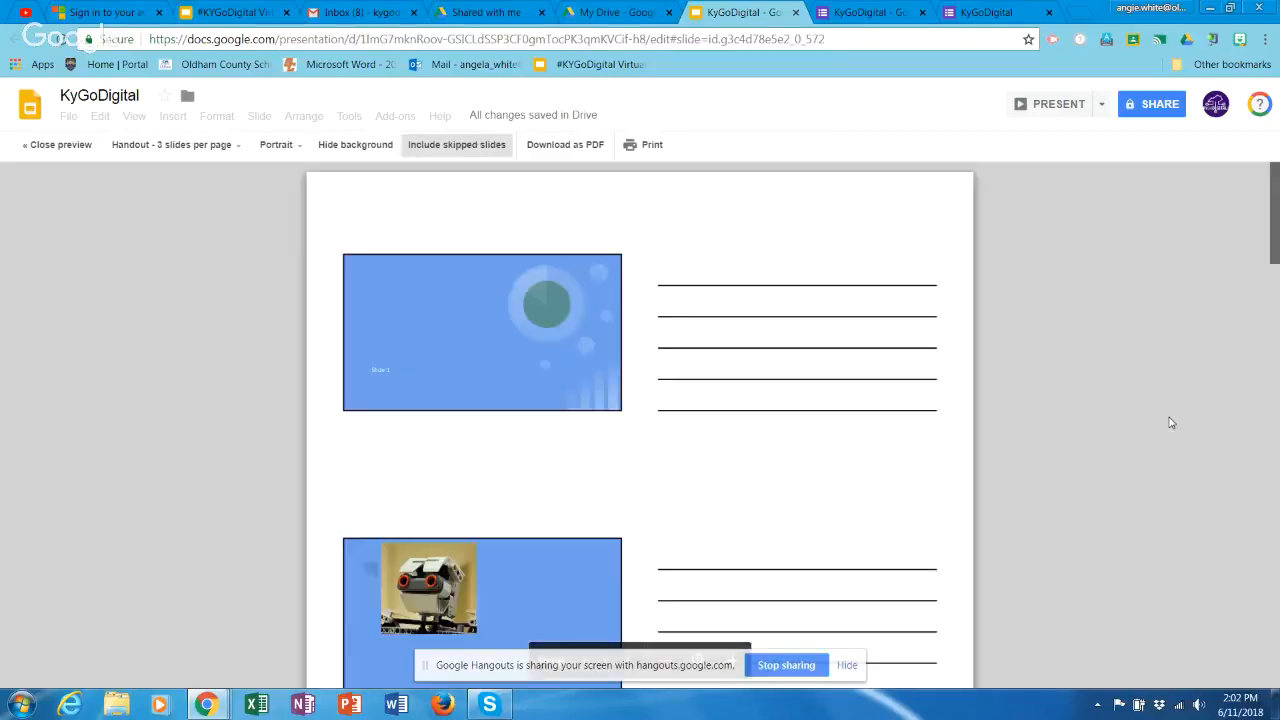
{"action": "mouse_move", "coordinate": [1276, 214]}
{"action": "left_mouse_down"}
{"action": "mouse_move", "coordinate": [1276, 374]}
{"action": "mouse_move", "coordinate": [1276, 215]}
{"action": "left_mouse_up"}
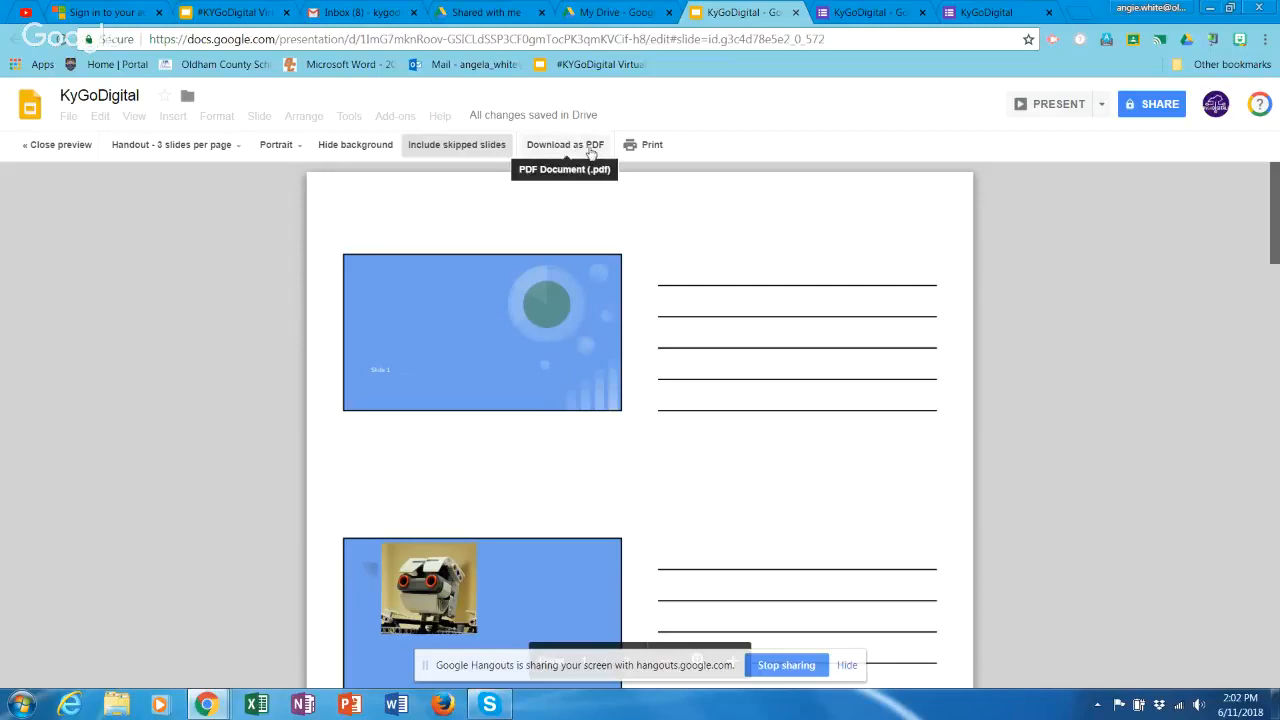
- Return the print layout to 1 slide with notes and close the print preview
{"action": "left_click", "coordinate": [180, 148]}
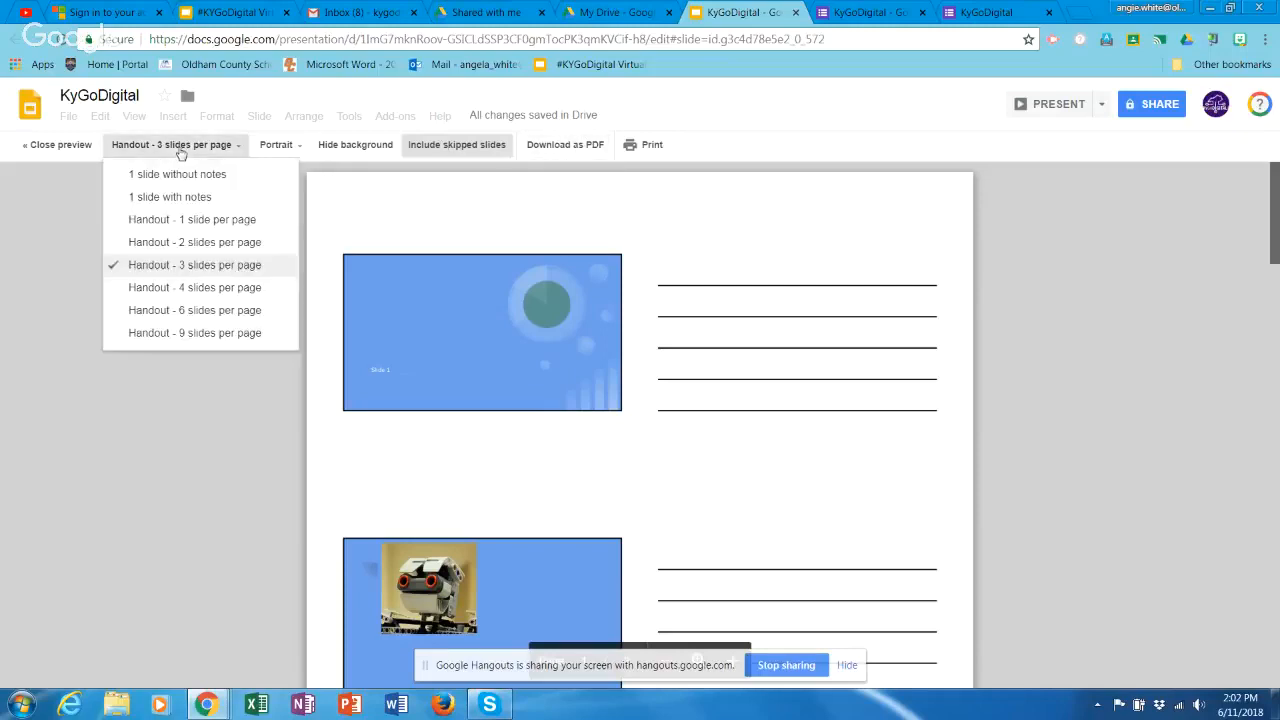
{"action": "left_click", "coordinate": [172, 198]}
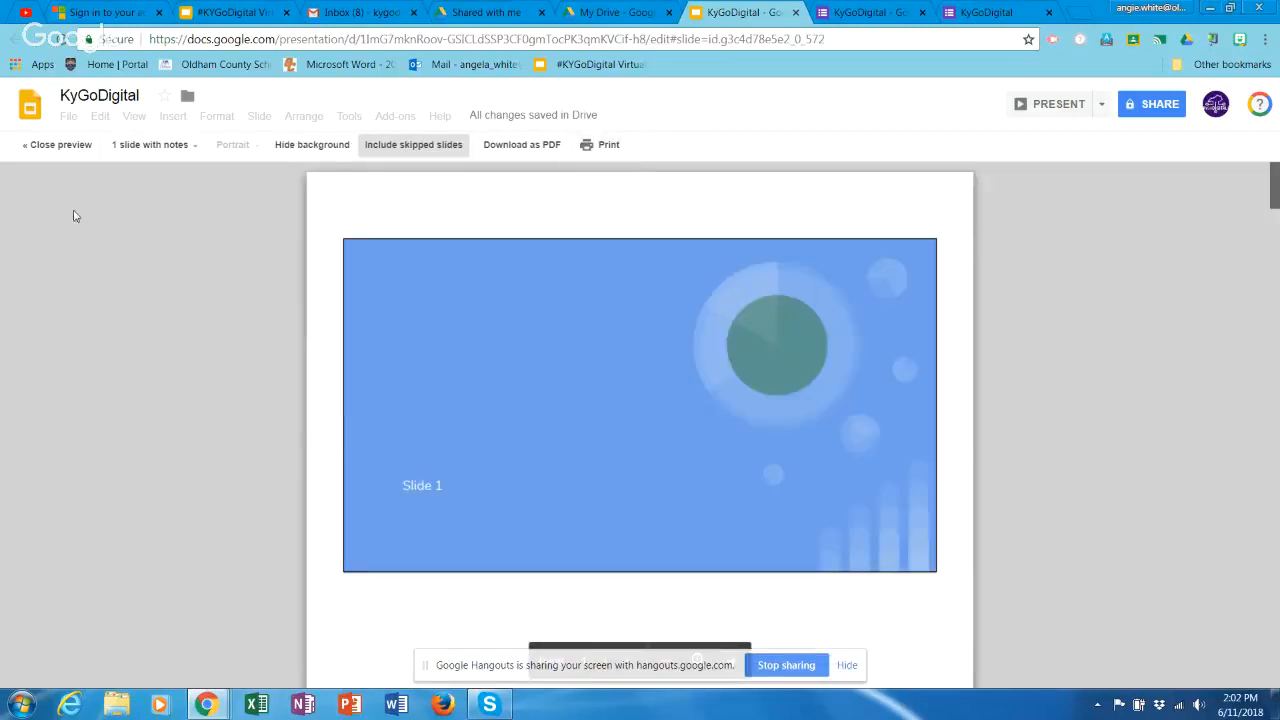
{"action": "left_click", "coordinate": [62, 144]}
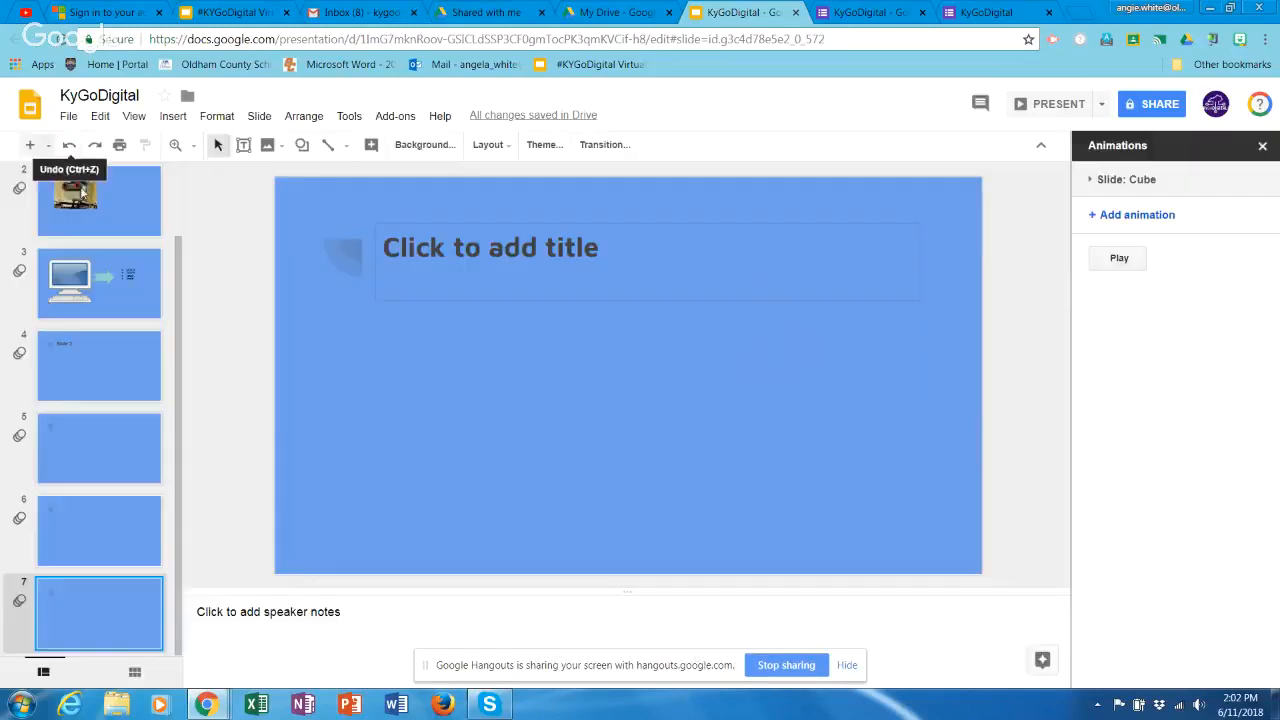
{"action": "left_click", "coordinate": [100, 116]}
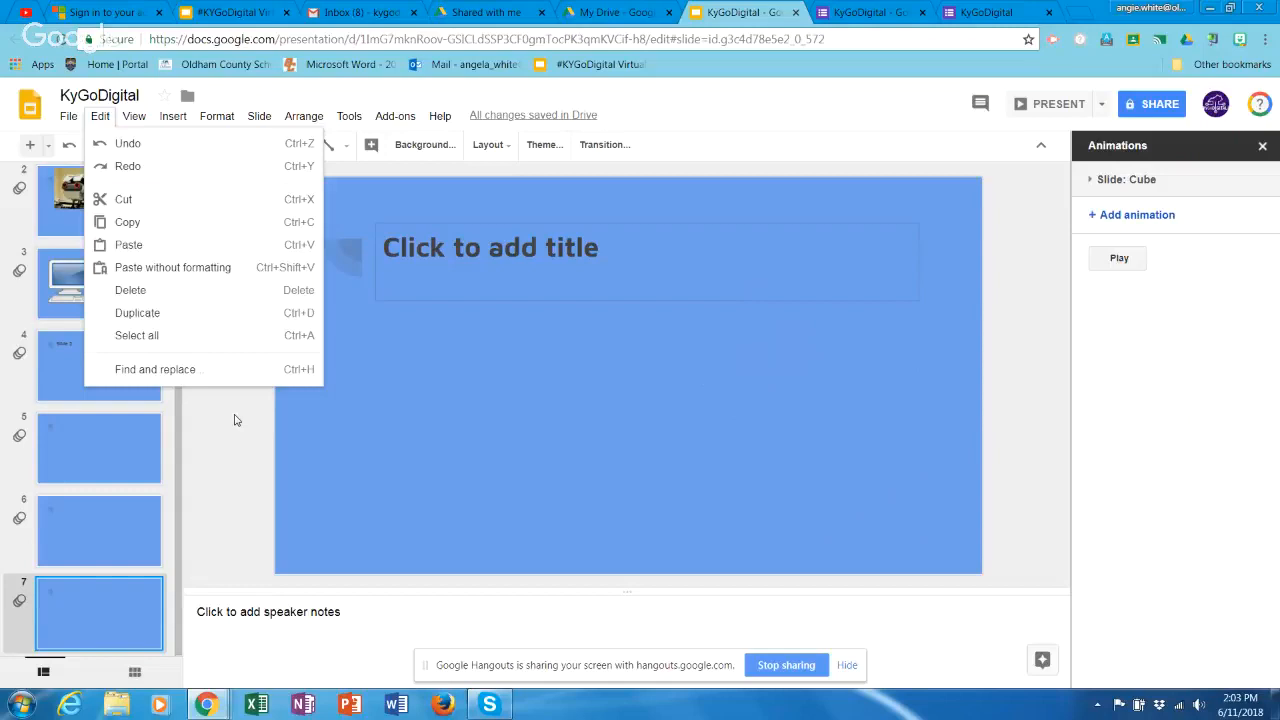
{"action": "left_click", "coordinate": [253, 468]}
{"action": "left_click", "coordinate": [134, 117]}
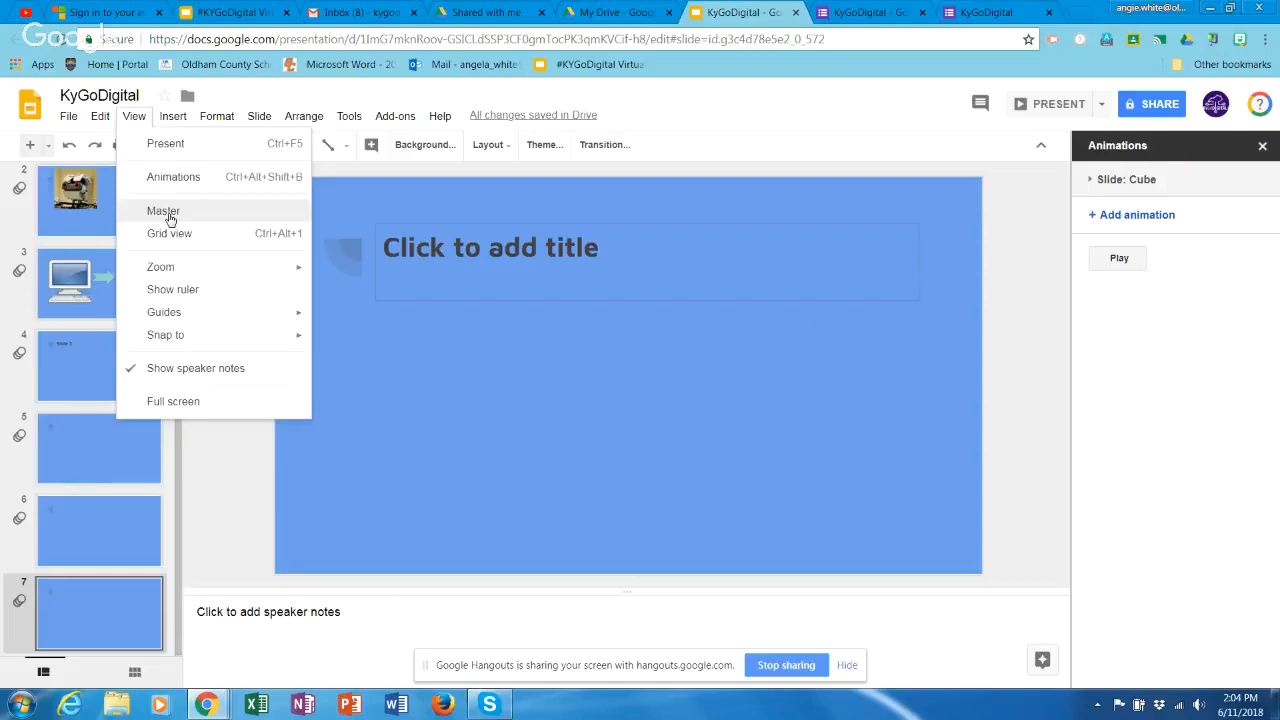
- Start inserting a video on slide 7, look at the By URL and Google Drive sources, and return to the YouTube search
{"action": "mouse_move", "coordinate": [178, 118]}
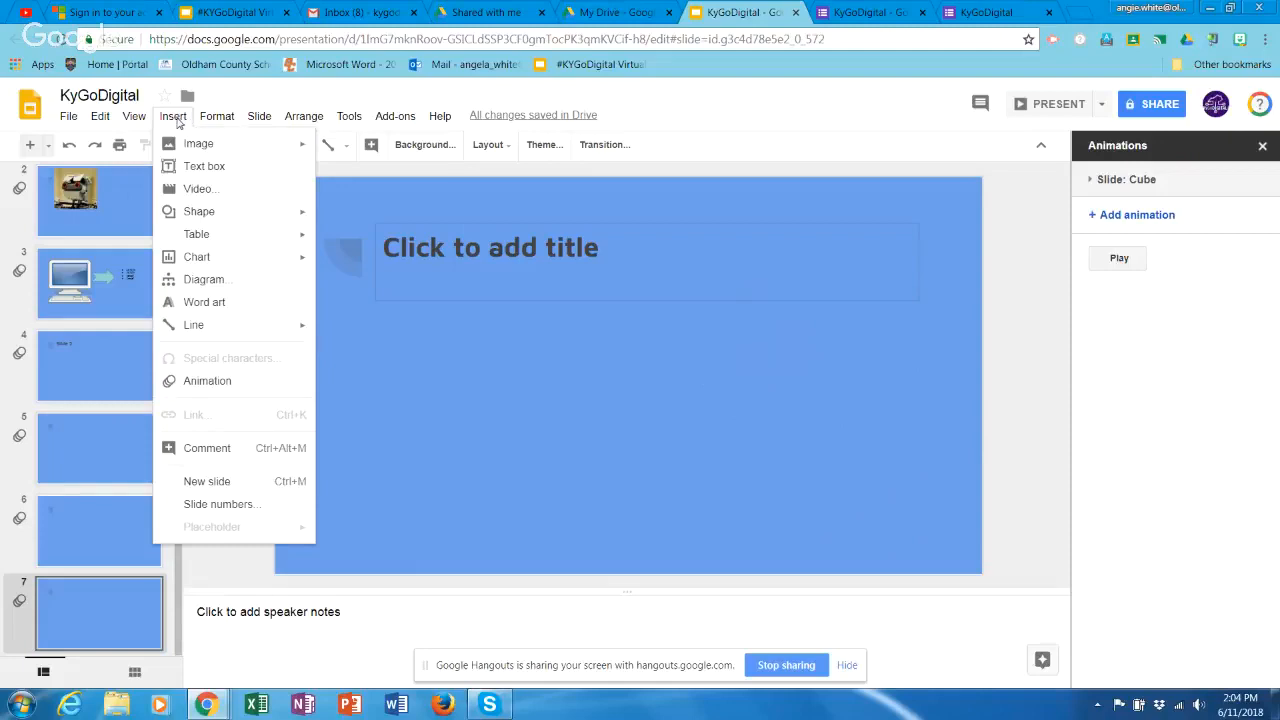
{"action": "left_click", "coordinate": [220, 192]}
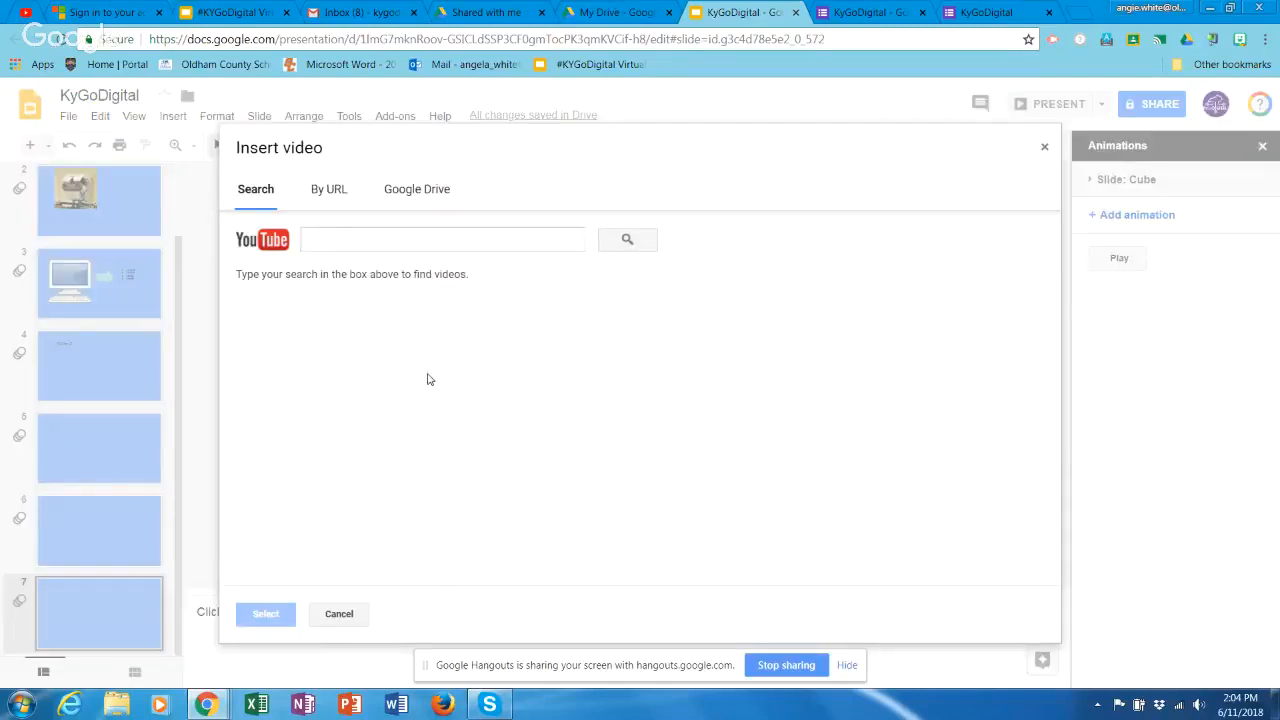
{"action": "left_click", "coordinate": [331, 192]}
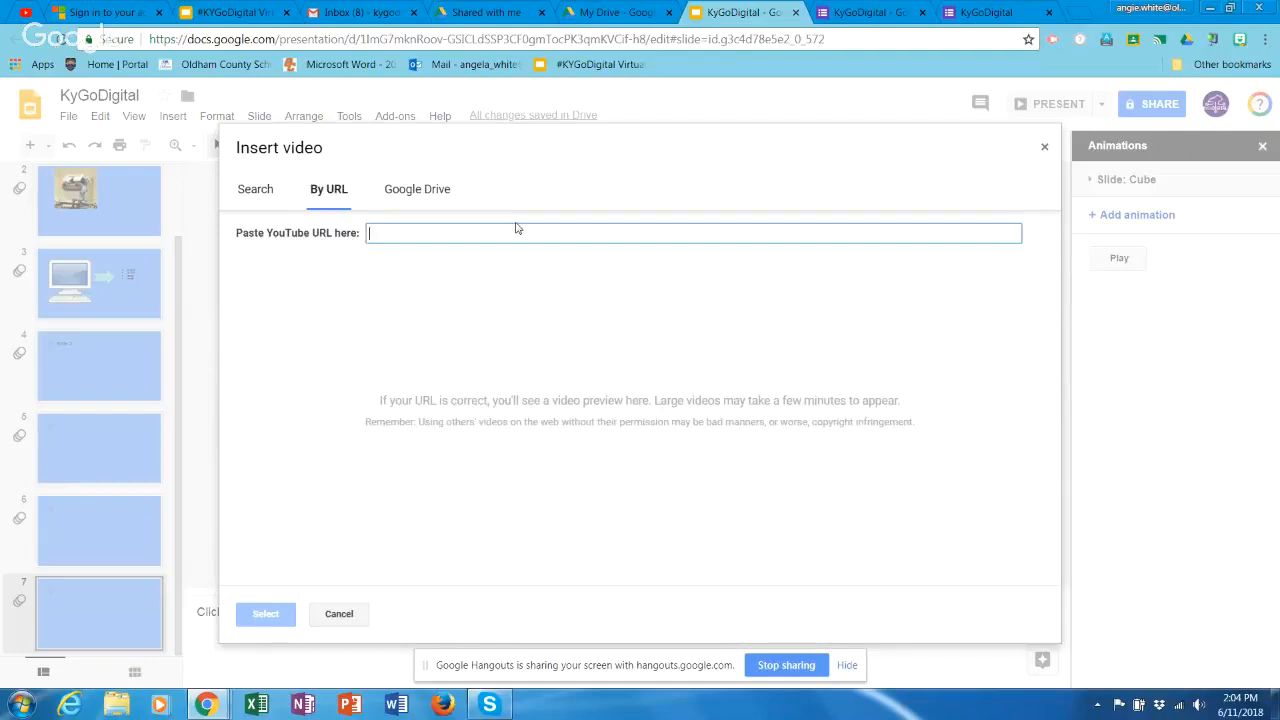
{"action": "left_click", "coordinate": [412, 192]}
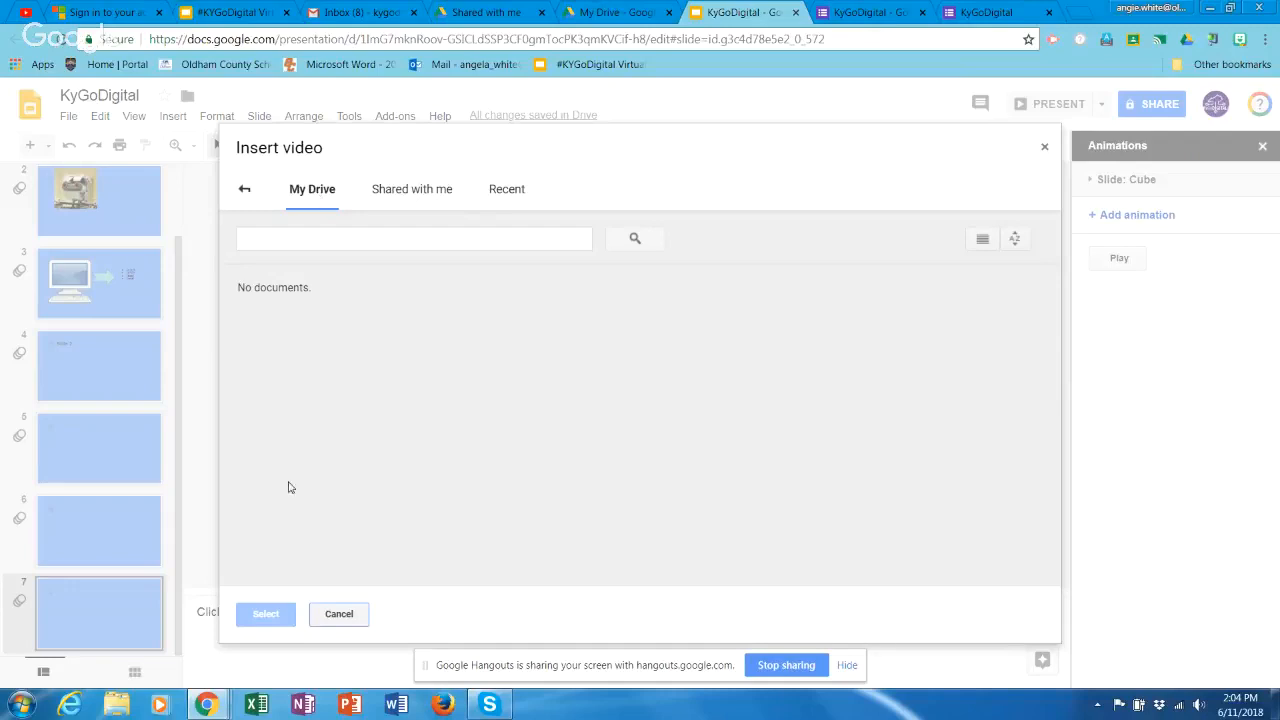
{"action": "left_click", "coordinate": [244, 192]}
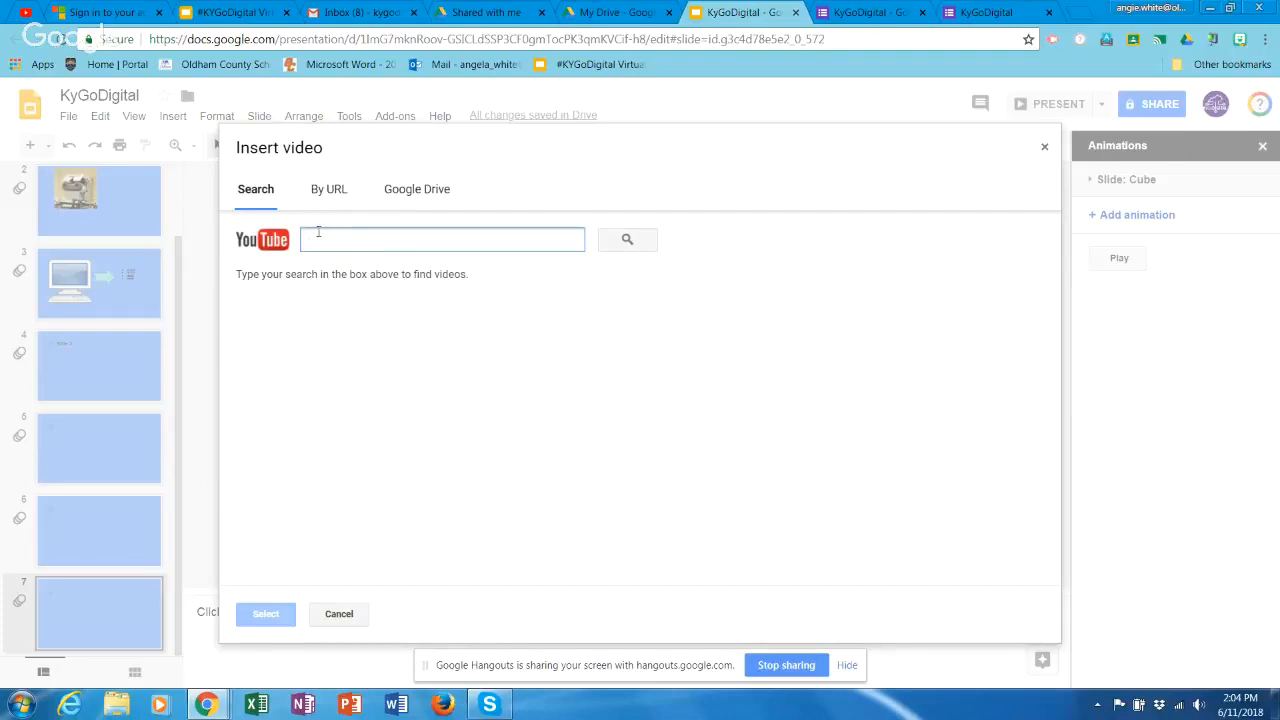
- Search YouTube for "kahn academy adding fractions with unlike denominators" and insert the video "Adding fractions with unlike denominators" on slide 7
{"action": "type", "text": "kah"}
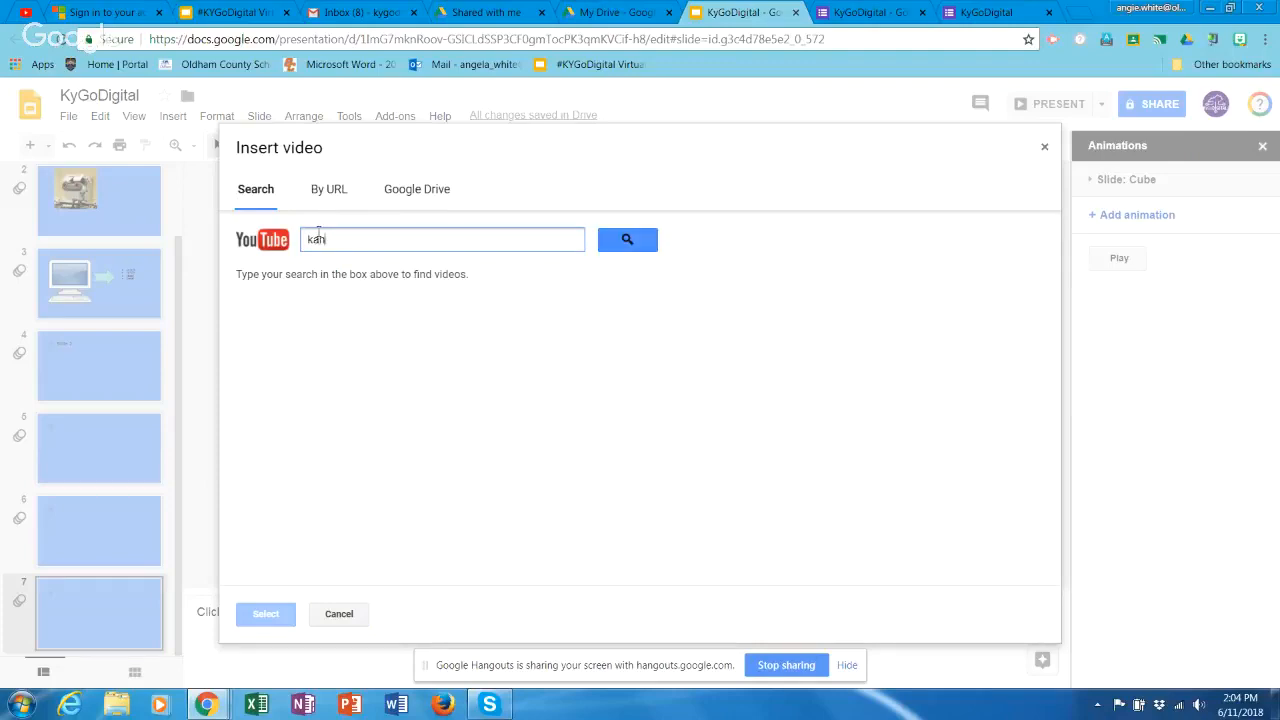
{"action": "type", "text": "n academy adding fraction"}
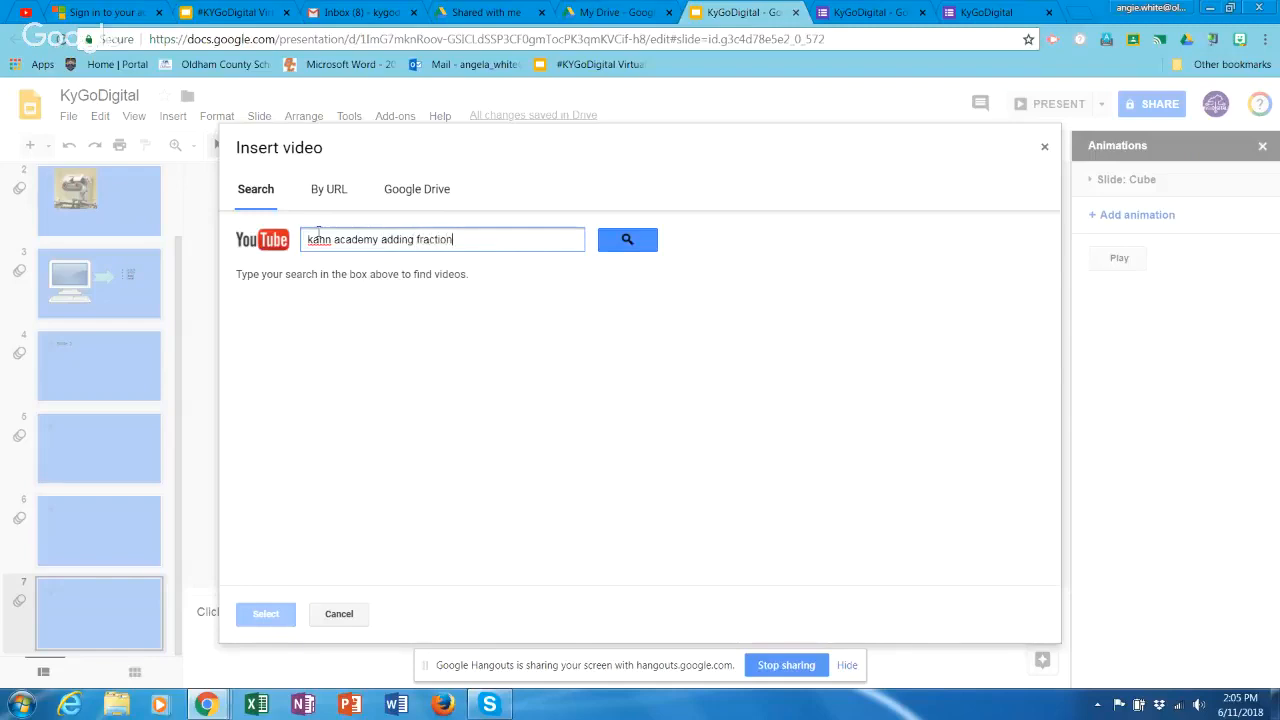
{"action": "type", "text": "s with unlike denominators"}
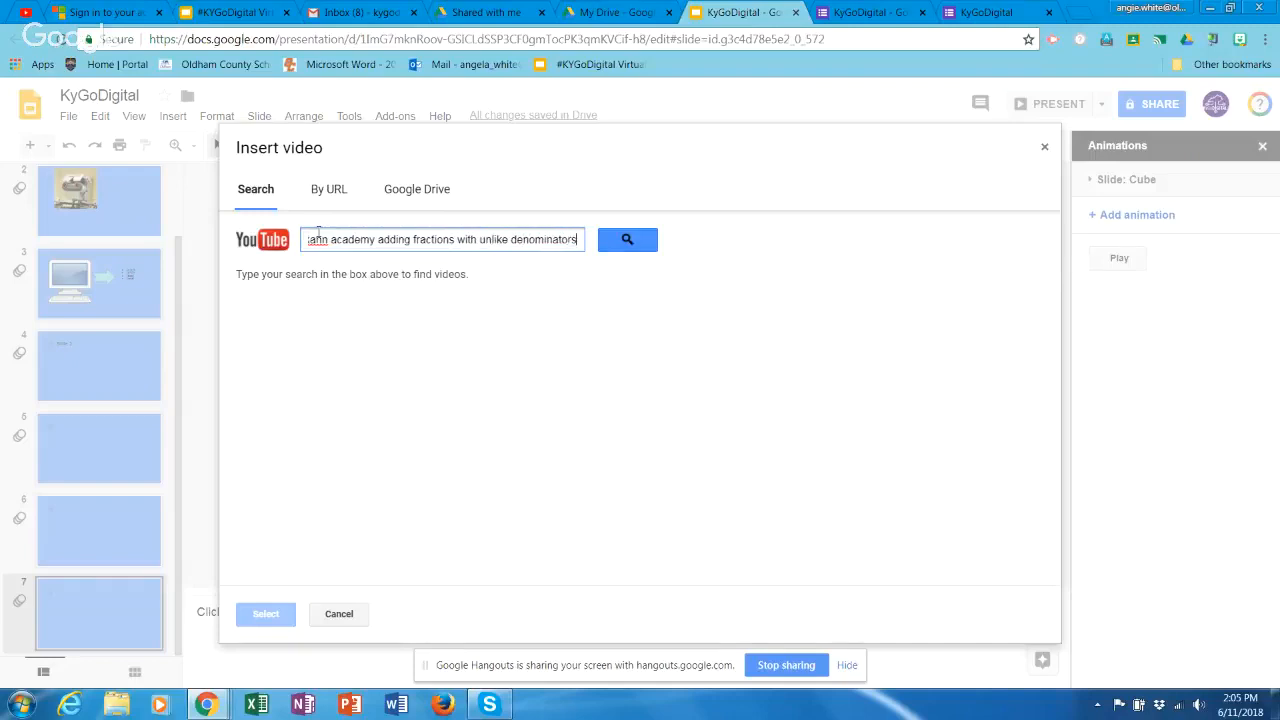
{"action": "key", "text": "Return"}
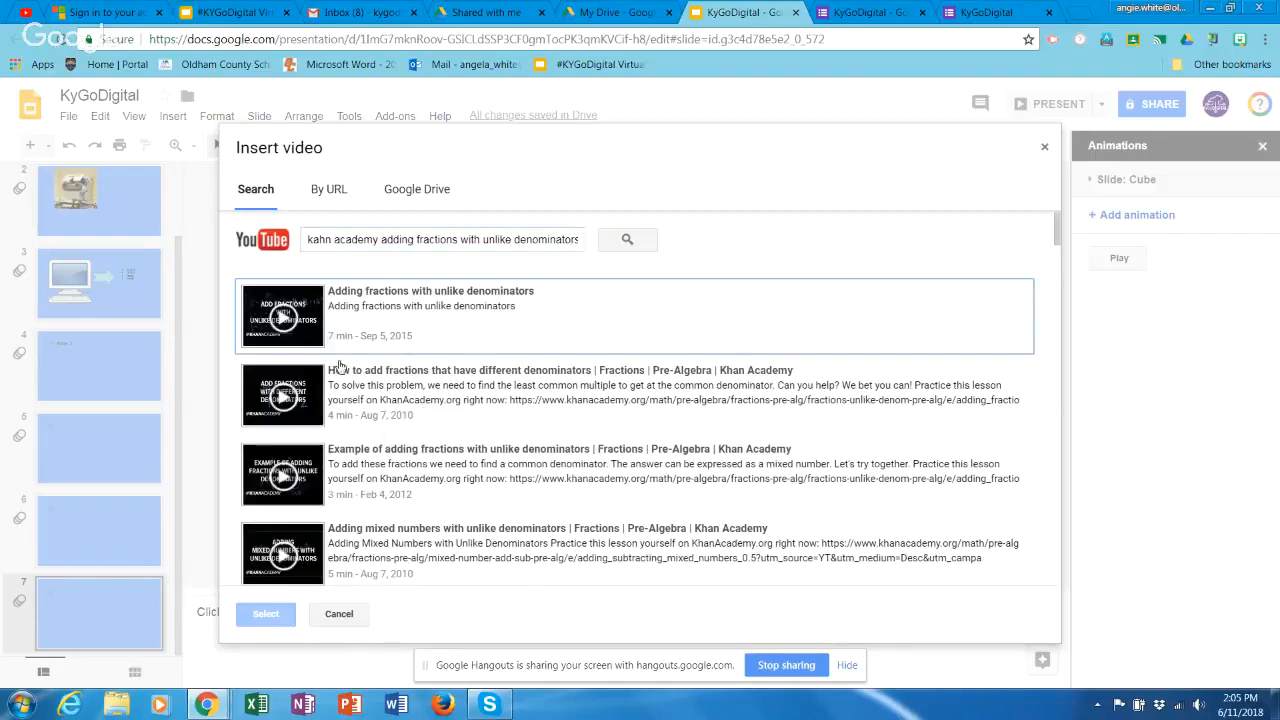
{"action": "left_click", "coordinate": [391, 302]}
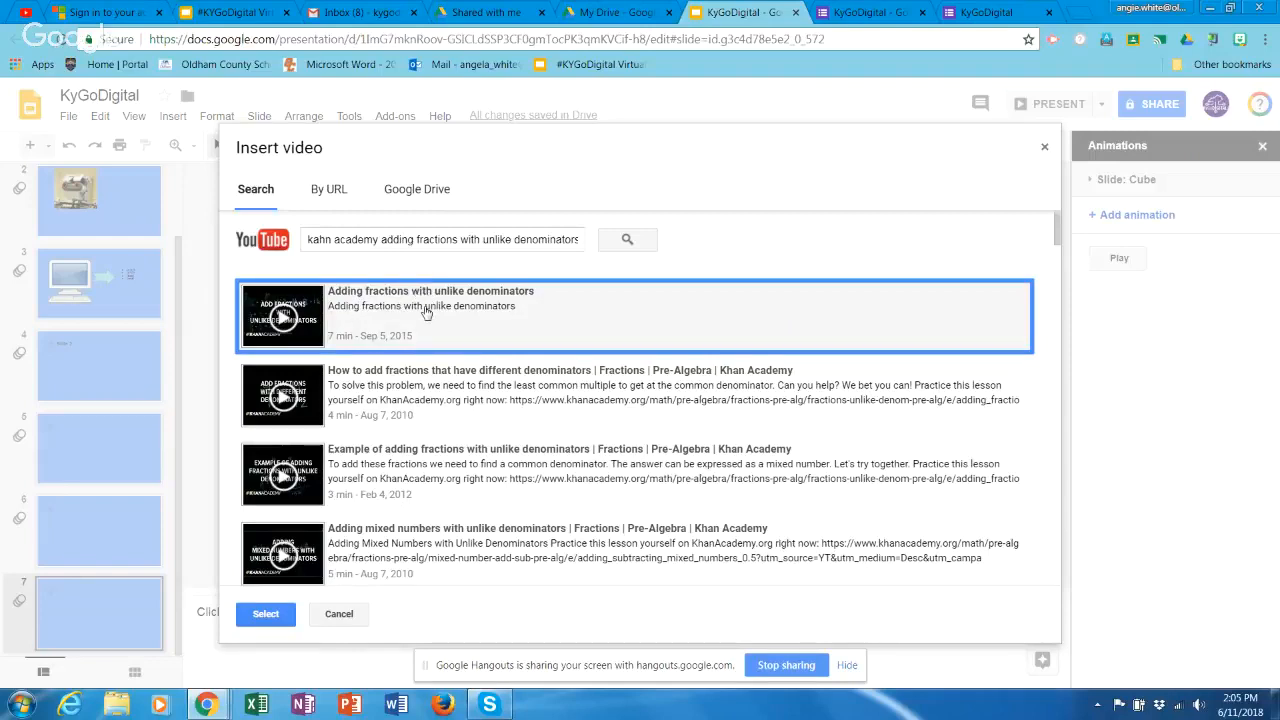
{"action": "left_click", "coordinate": [262, 614]}
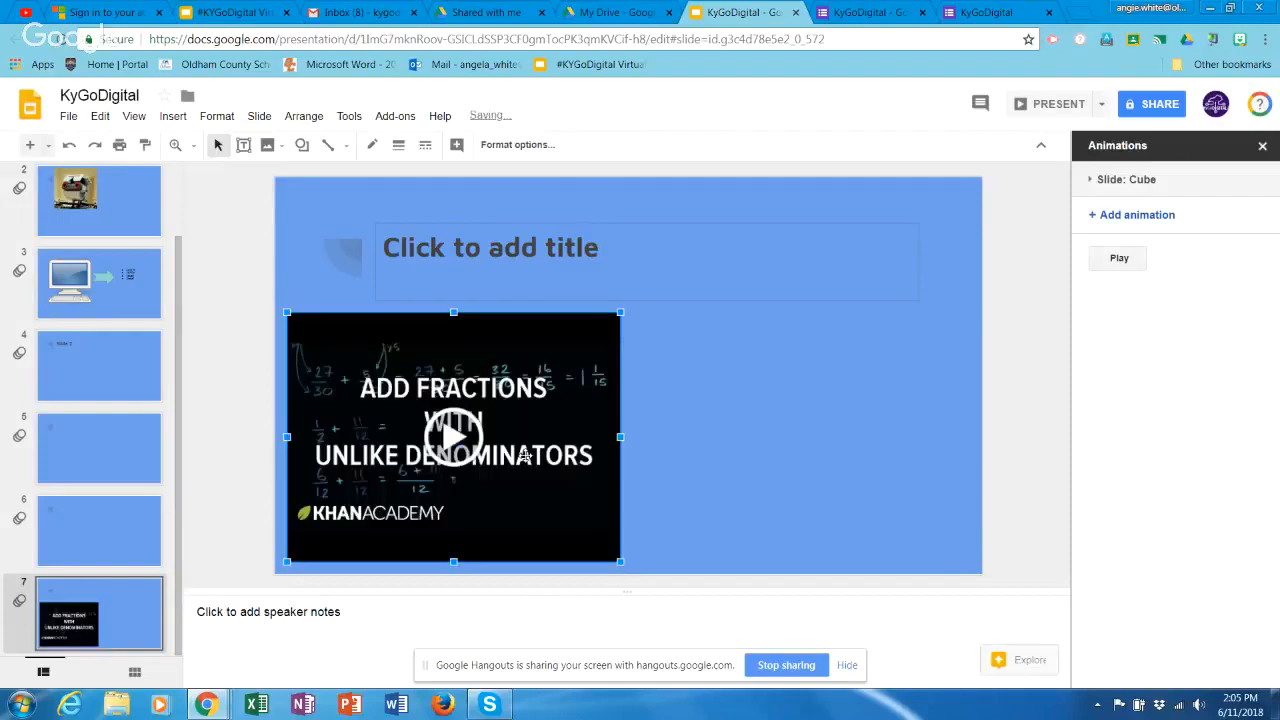